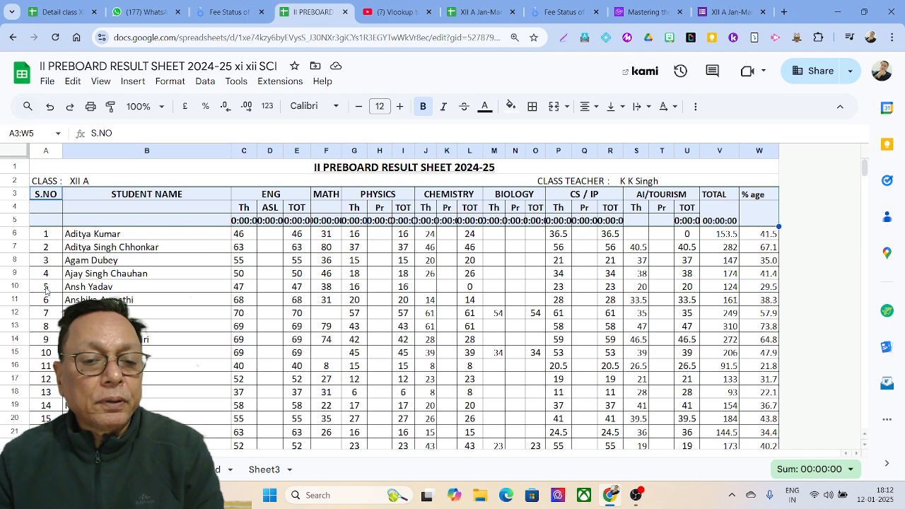
On Sheet3, enter a VLOOKUP formula in B8 with search key A8, range 'Preboard 2'!A6:W42 and column index 2.
click(263, 470)
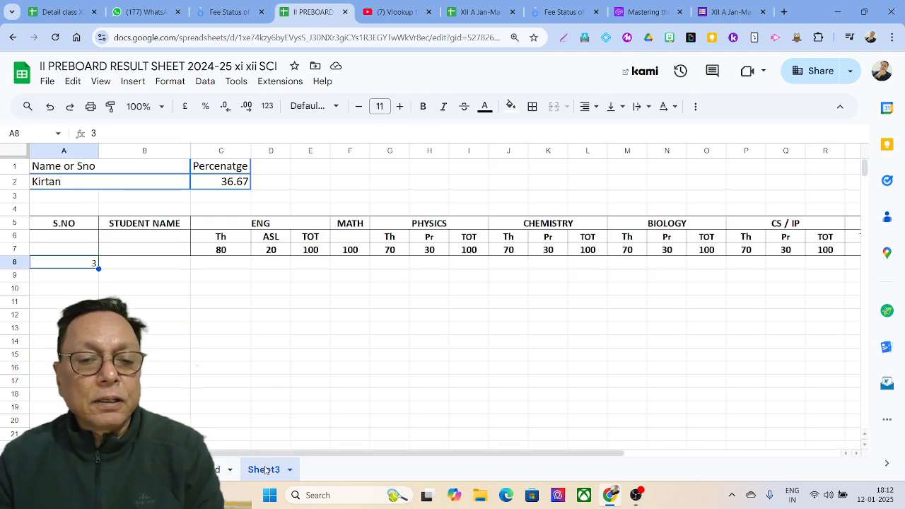
click(152, 264)
text(=vl)
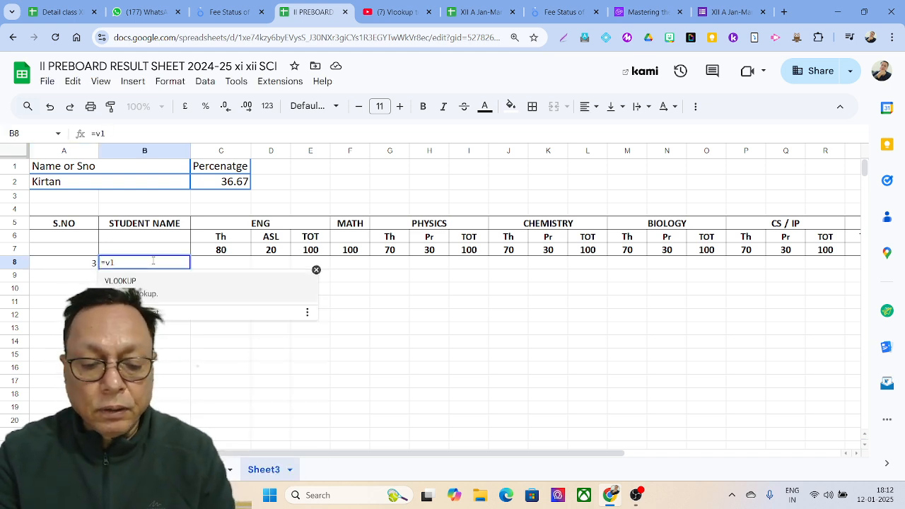
key(Tab)
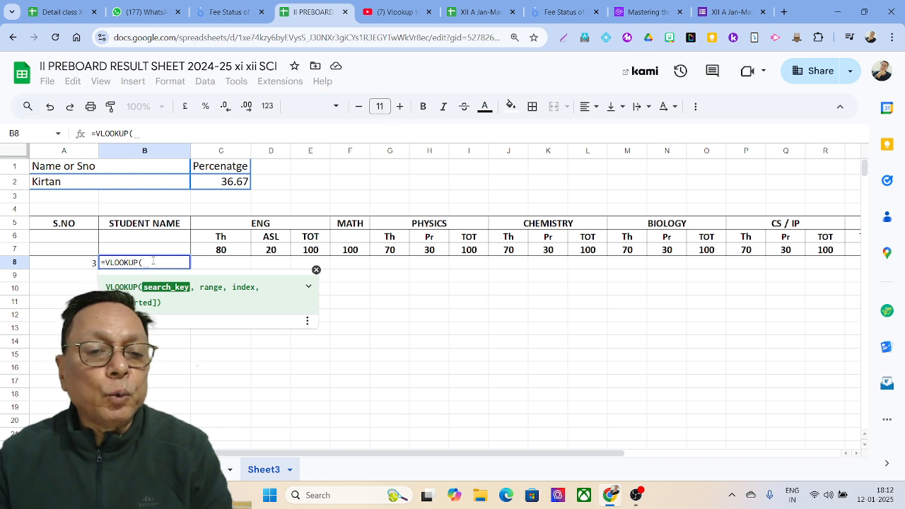
click(69, 263)
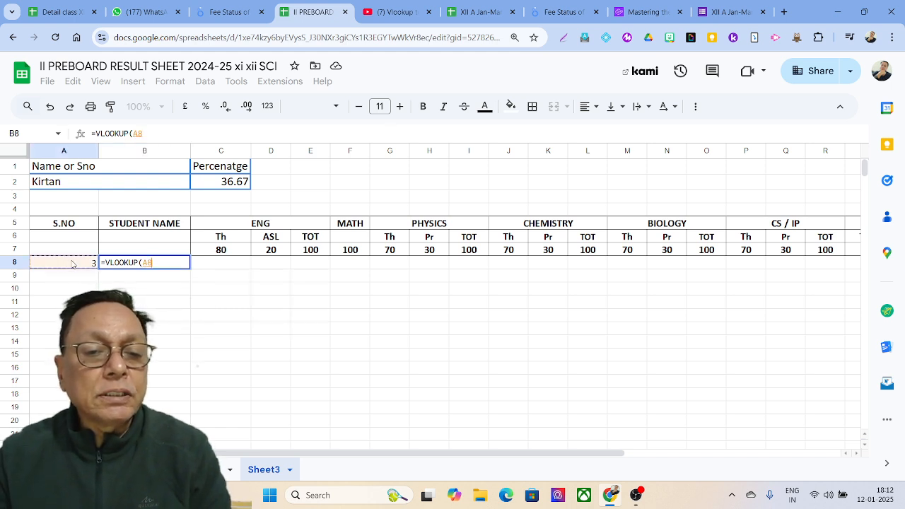
text(,)
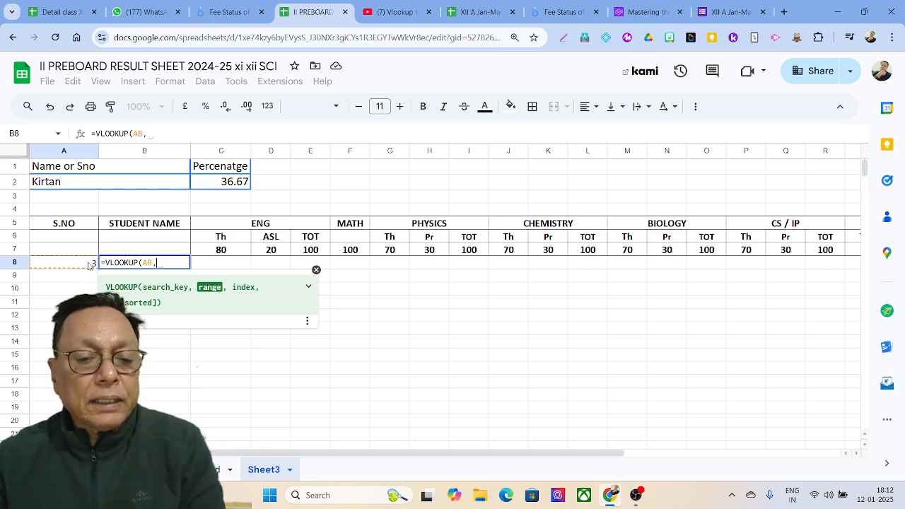
click(113, 470)
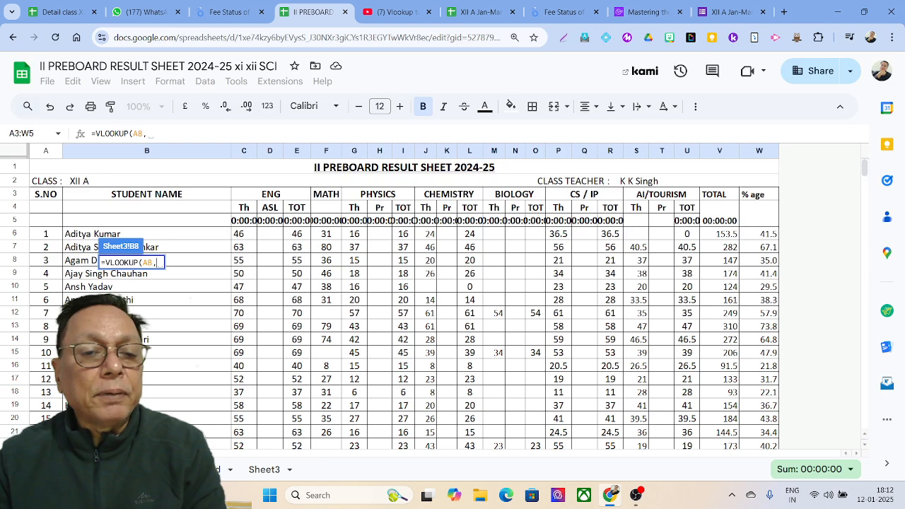
drag(60, 239, 755, 380)
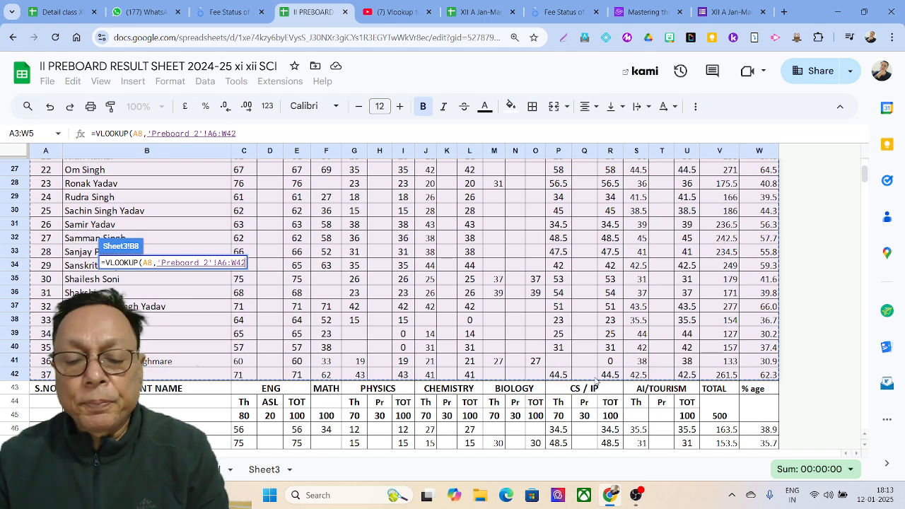
text(,)
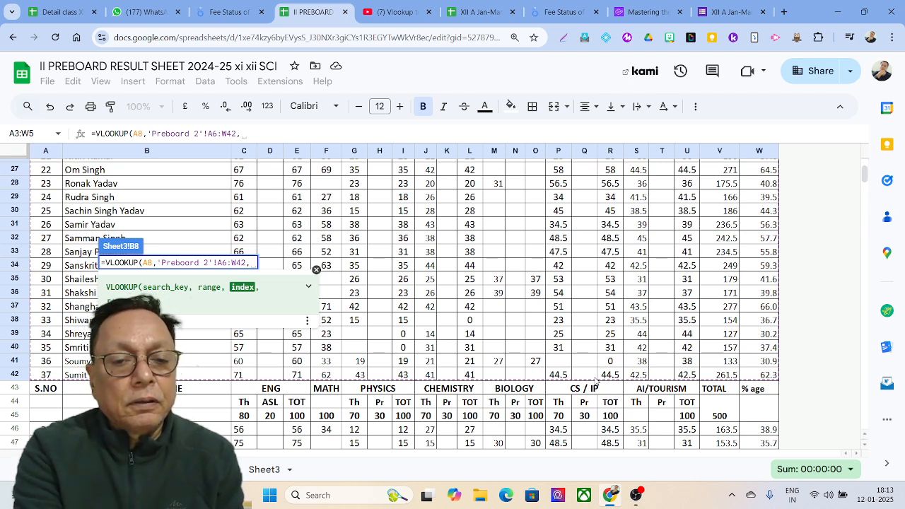
text(2)
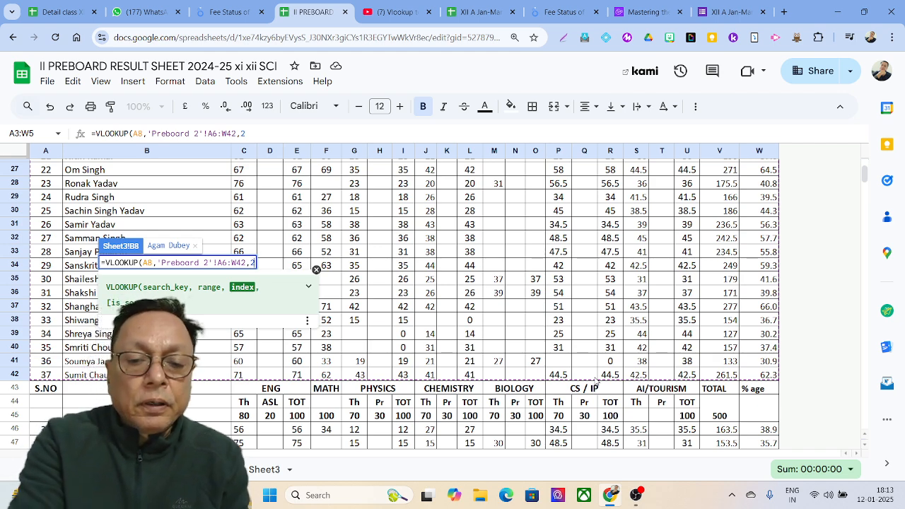
text())
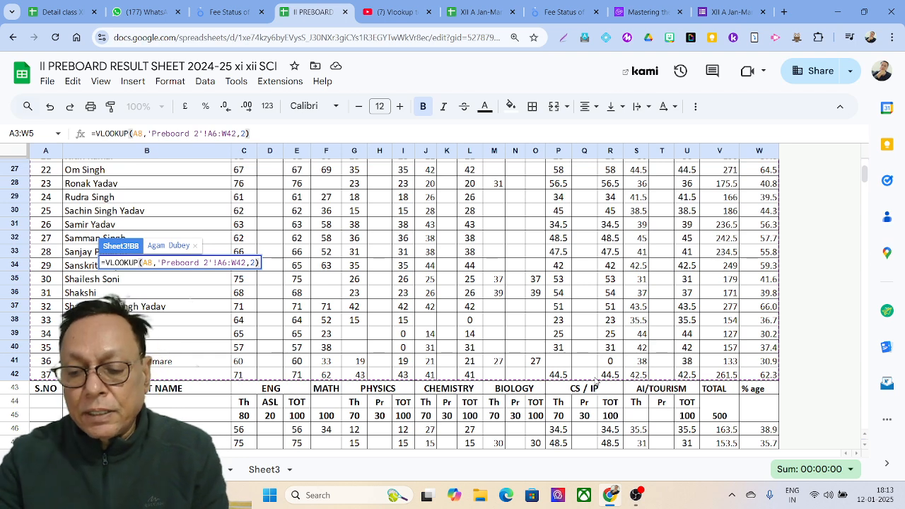
key(Return)
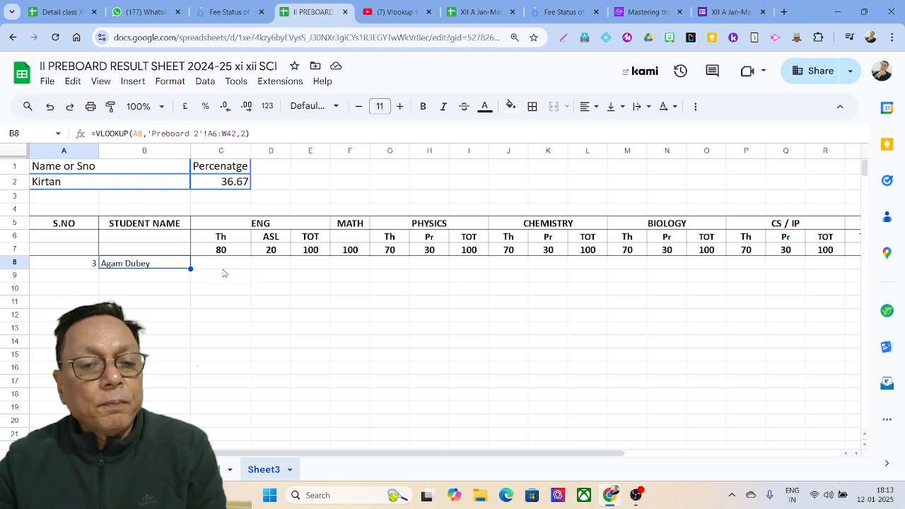
Inspect the arguments of the VLOOKUP formula in B8 without changing it.
click(162, 270)
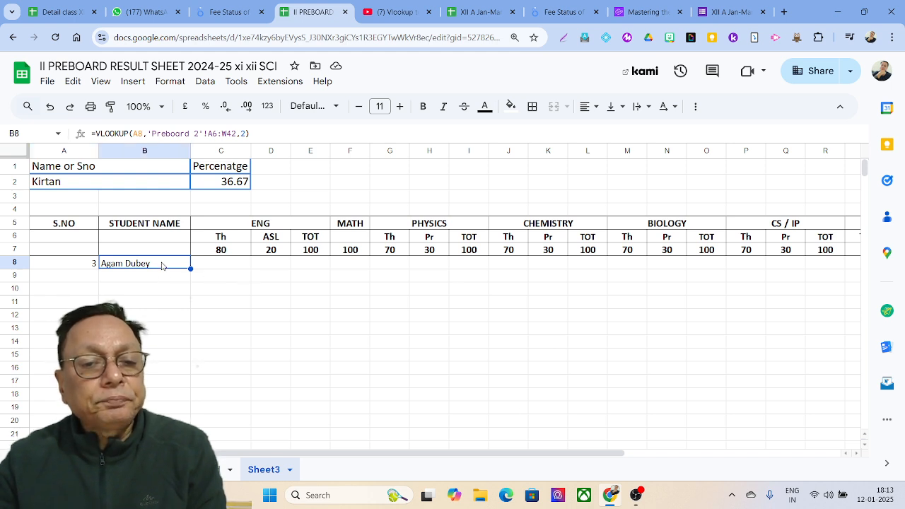
double_click(161, 265)
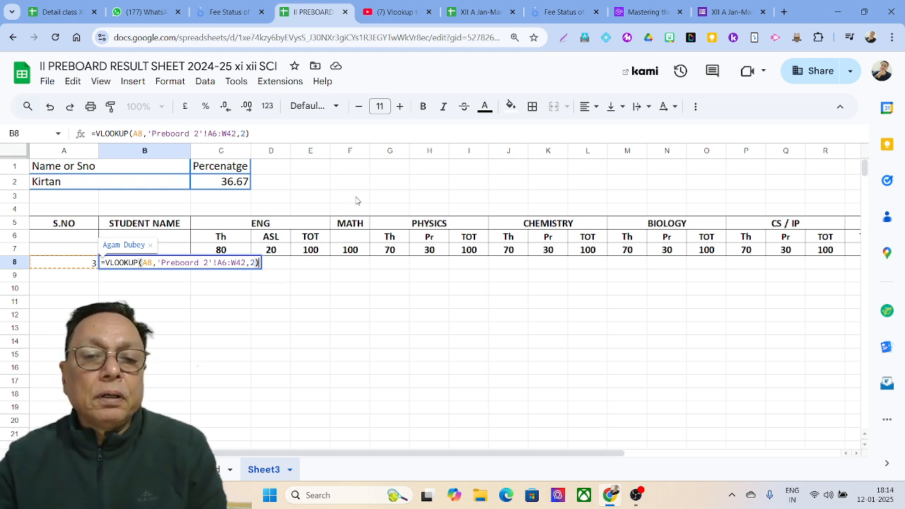
click(316, 200)
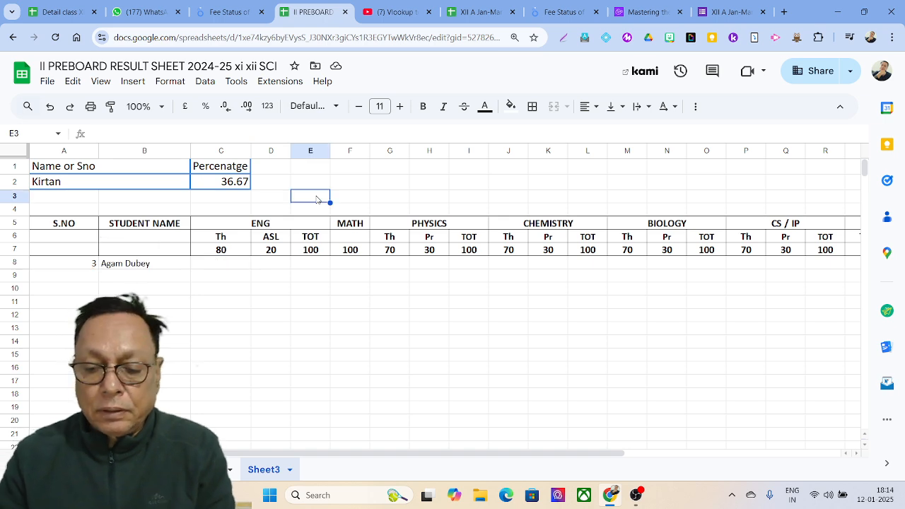
Enter the formula =COLUMN(F3) in cell E3, correcting the misspelled function name, and check the stored formula.
double_click(316, 197)
text(=)
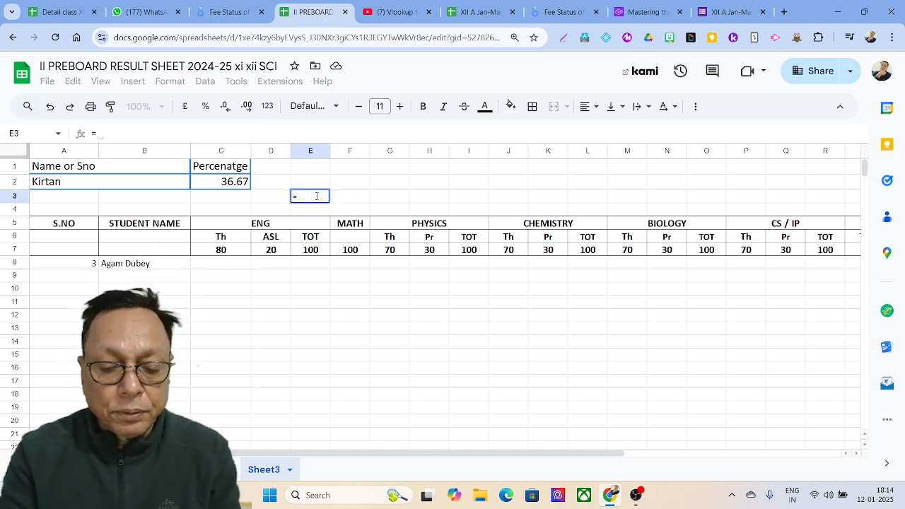
text(coulumn)
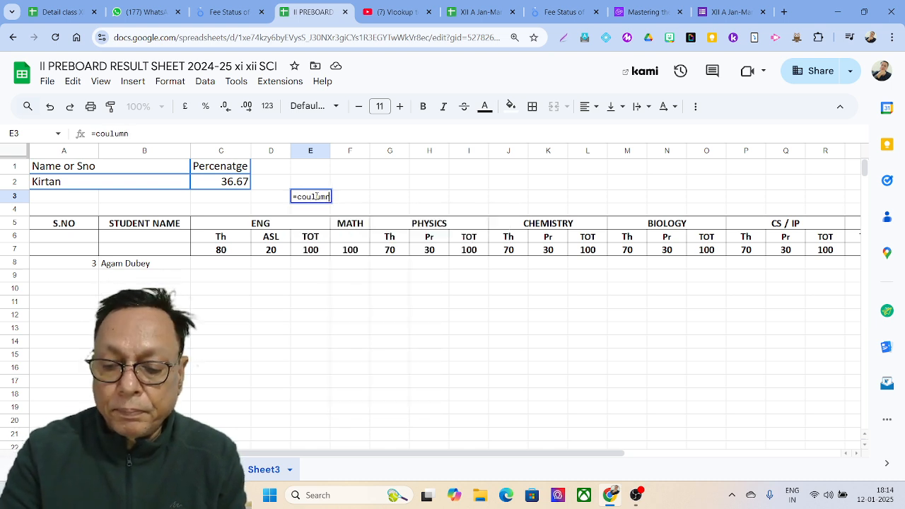
text(())
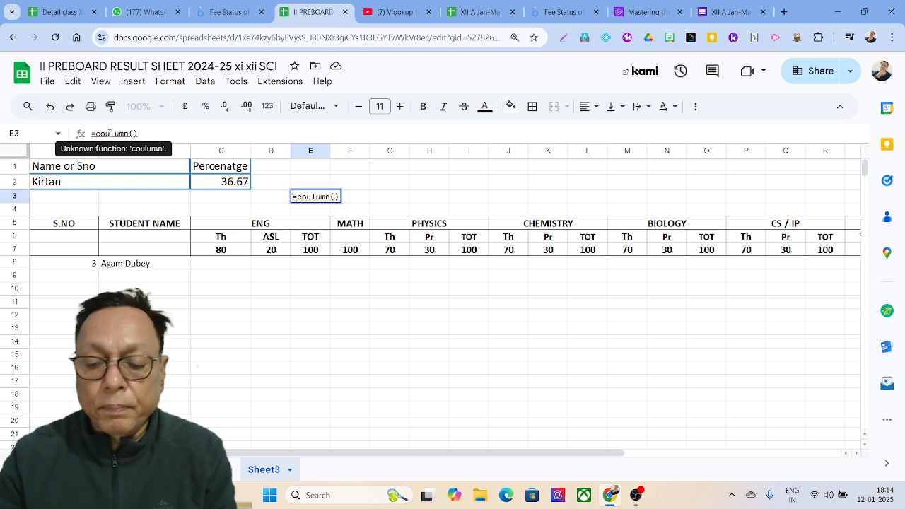
click(108, 133)
key(BackSpace)
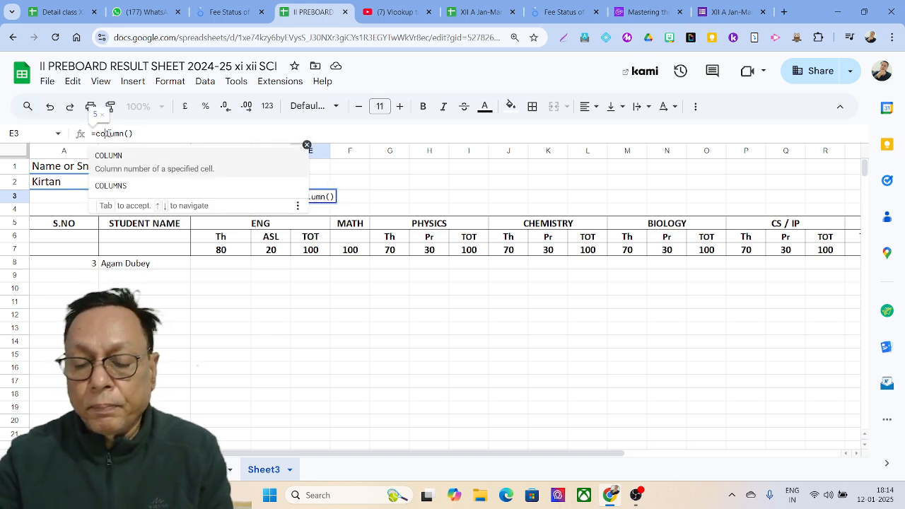
key(Tab)
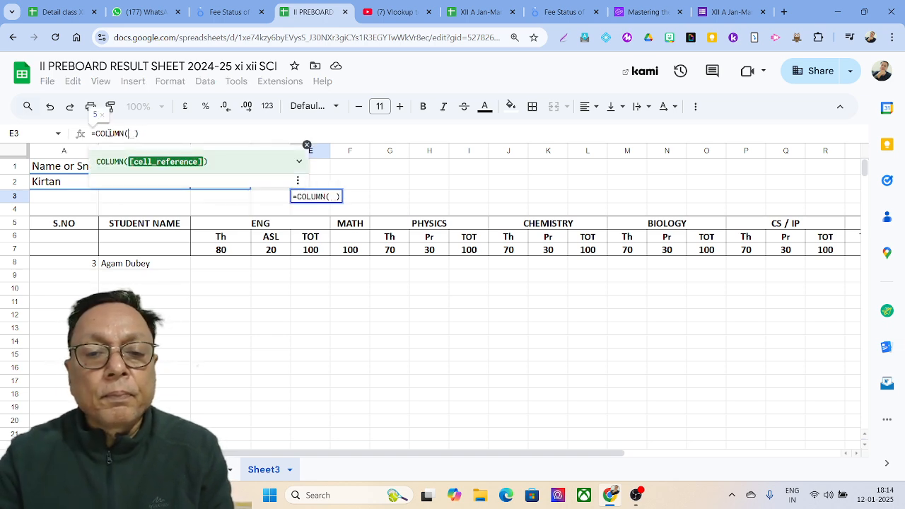
click(333, 197)
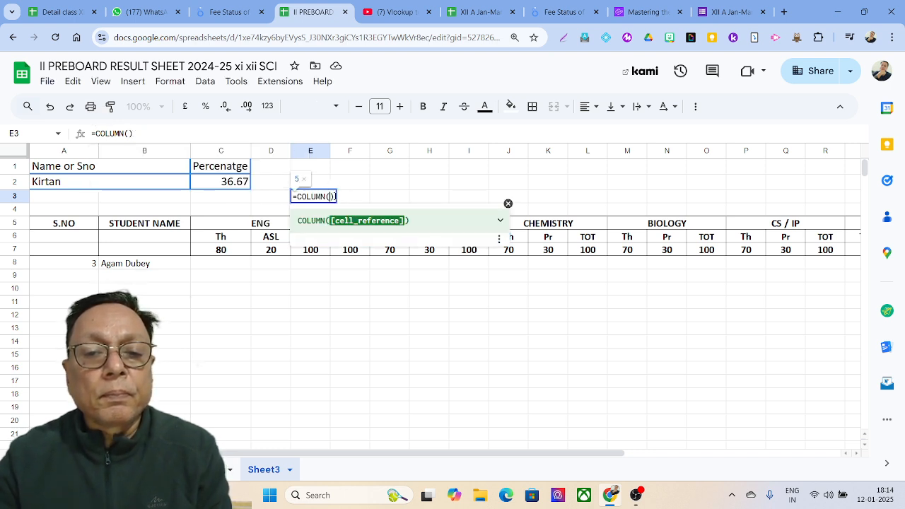
click(349, 197)
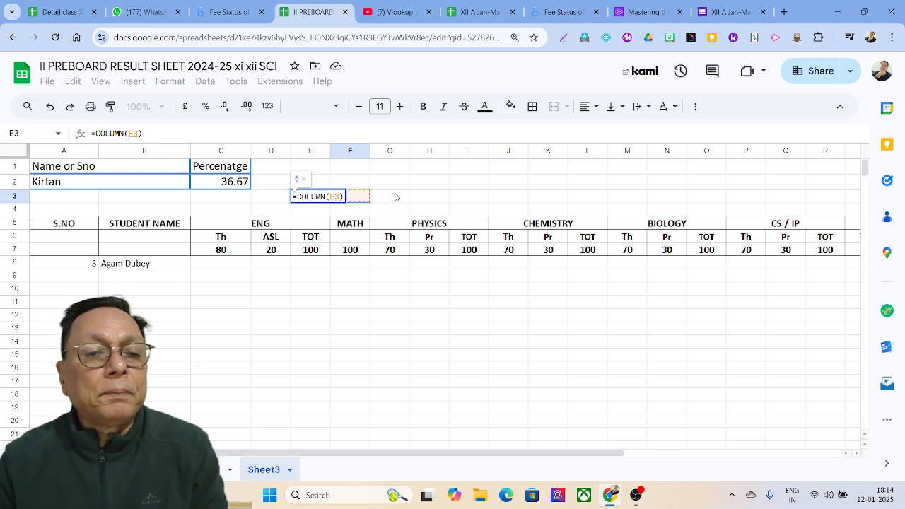
click(217, 134)
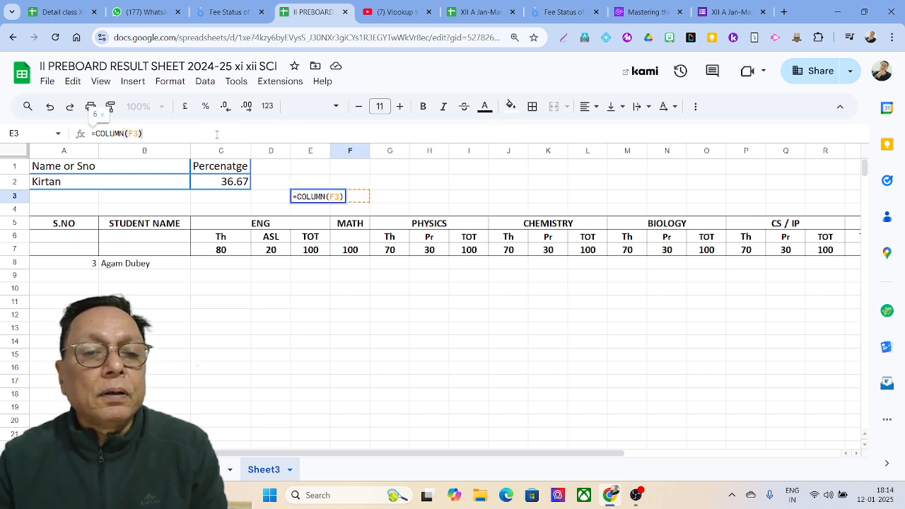
key(Return)
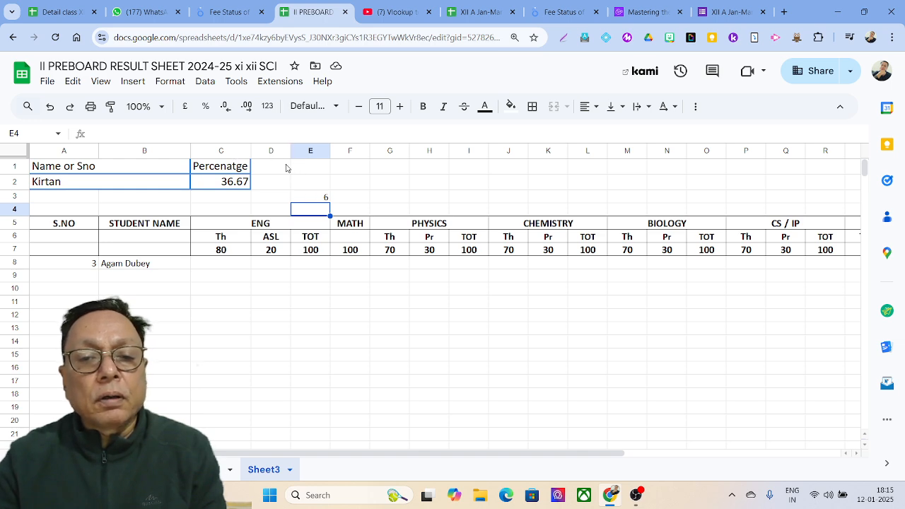
click(316, 200)
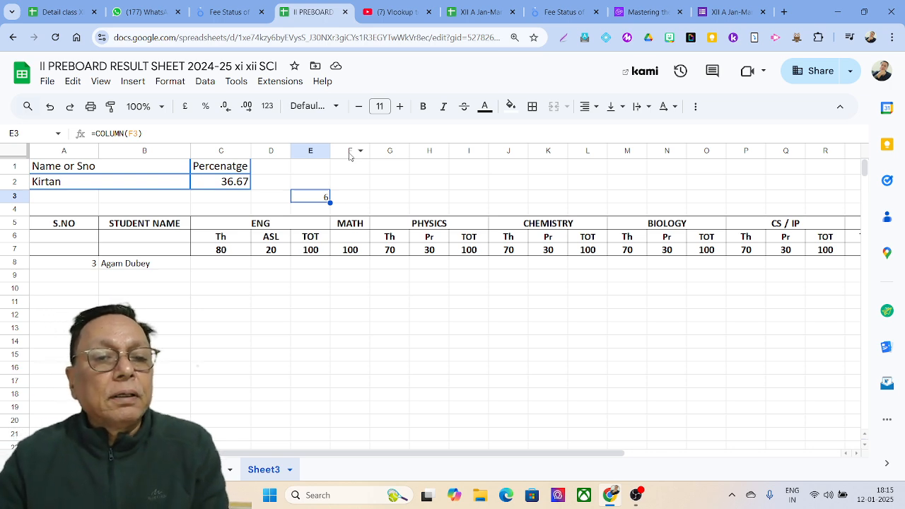
click(137, 134)
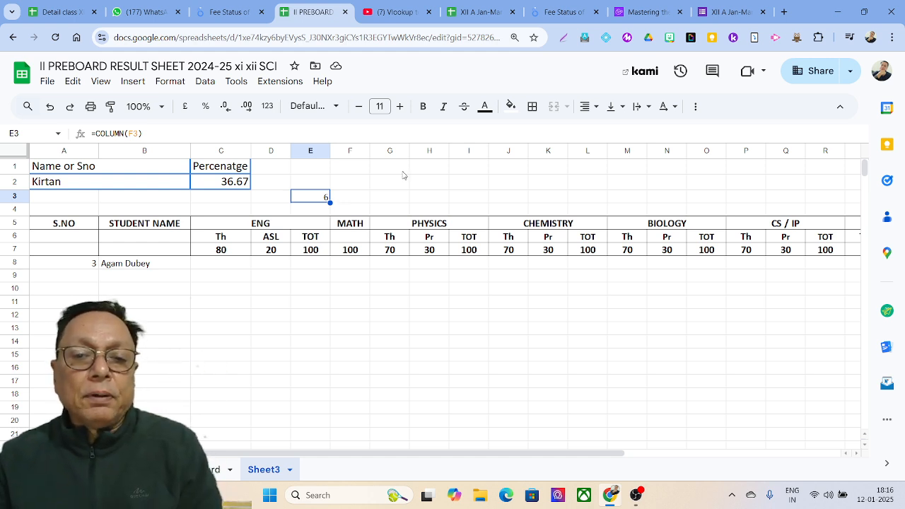
Enter the formula =columns(A1:C1) in cell F3, correcting the misspelled function name, and check the stored formula.
click(355, 198)
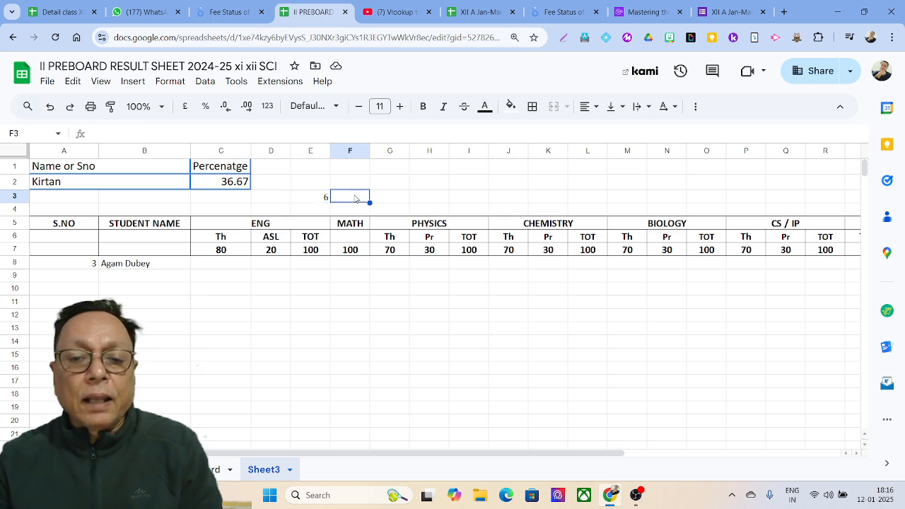
text(=c)
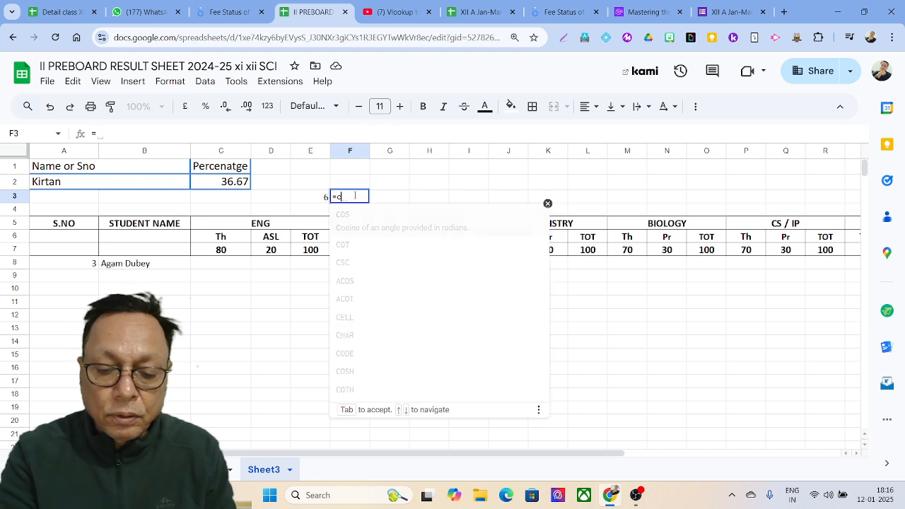
text(oul)
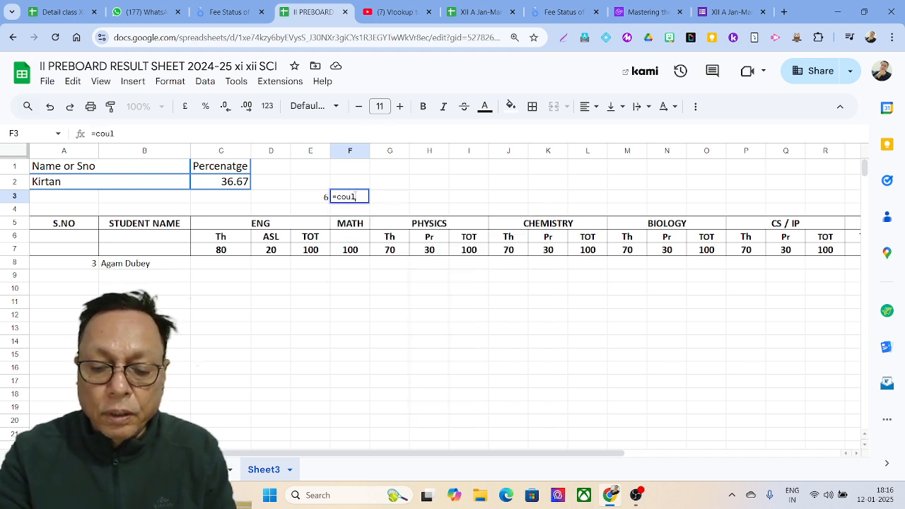
text(umns)
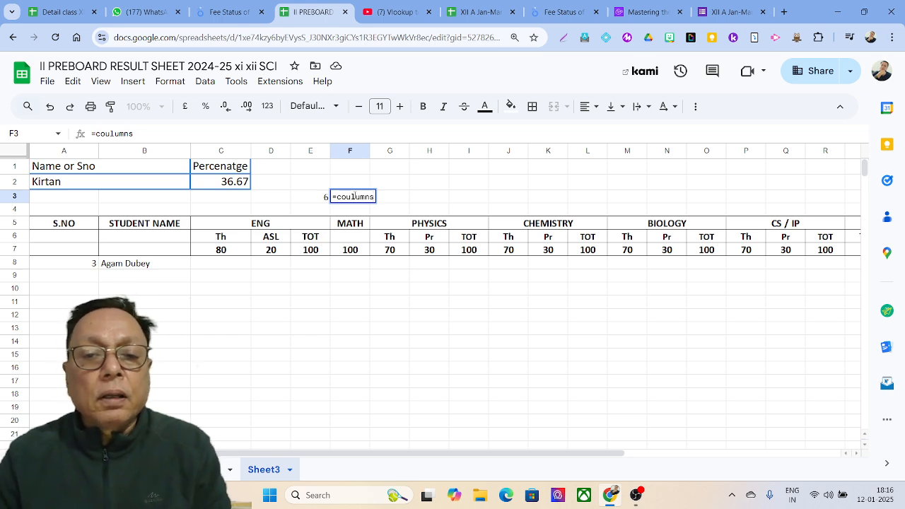
key(BackSpace)
key(BackSpace)
key(BackSpace)
key(BackSpace)
key(BackSpace)
key(BackSpace)
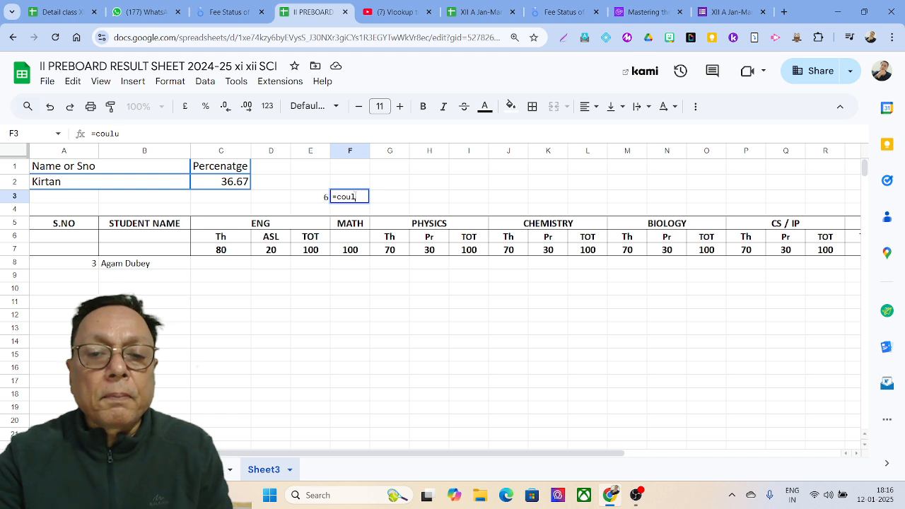
text(lum)
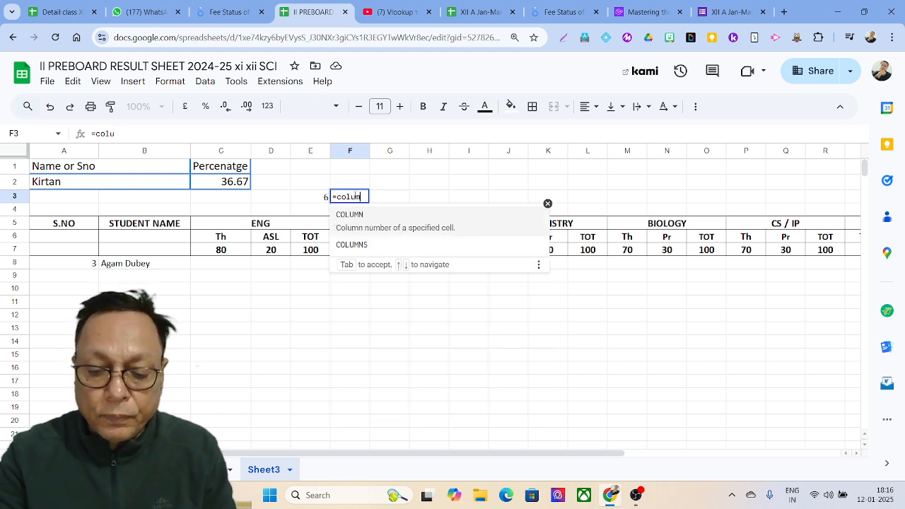
text(ns)
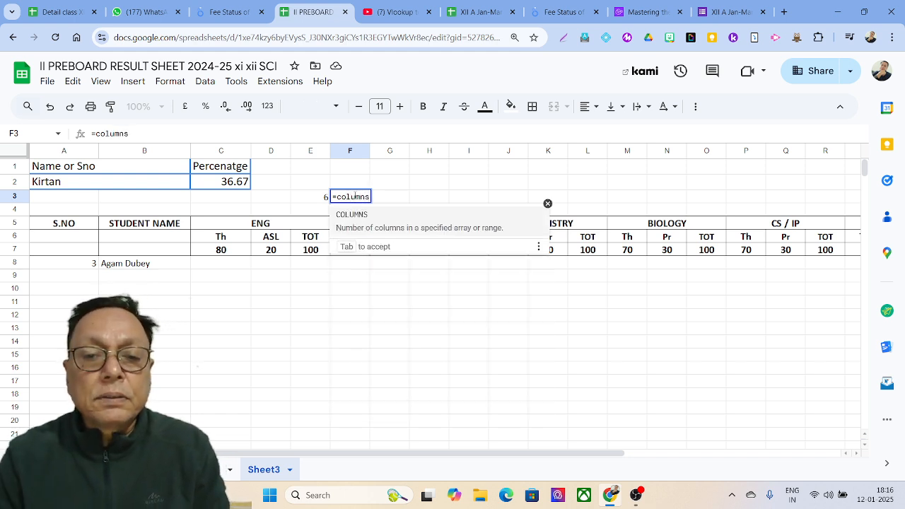
text(()
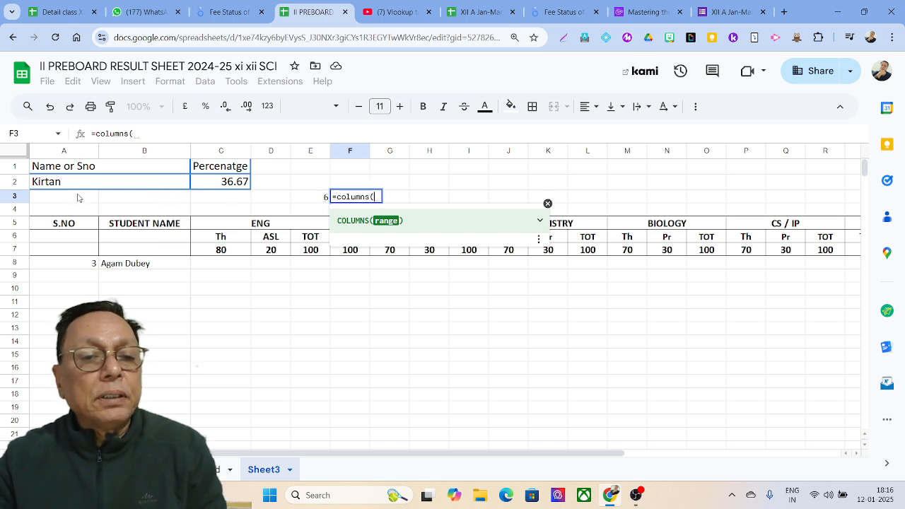
click(53, 169)
drag(53, 168, 224, 172)
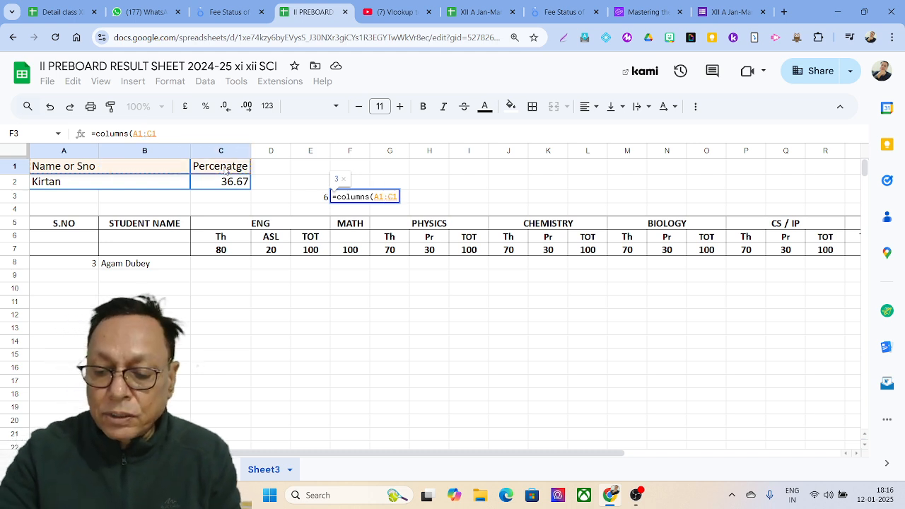
text())
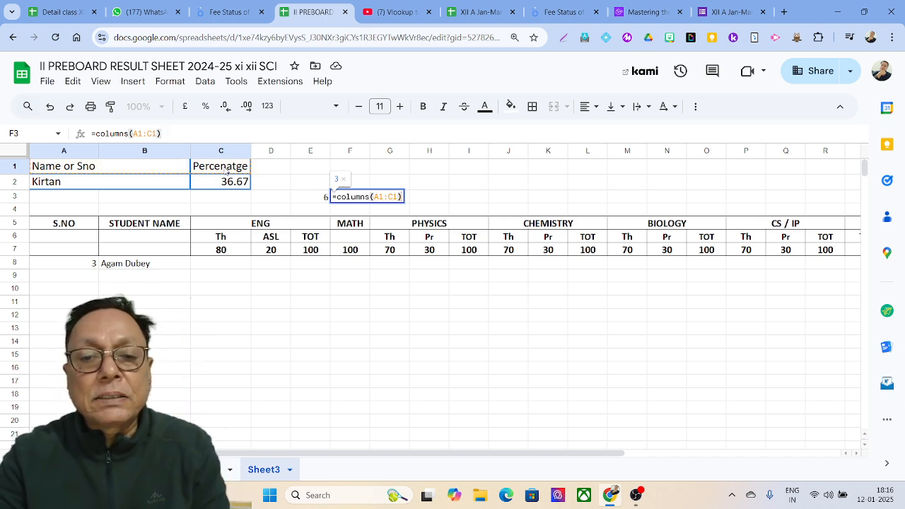
key(Return)
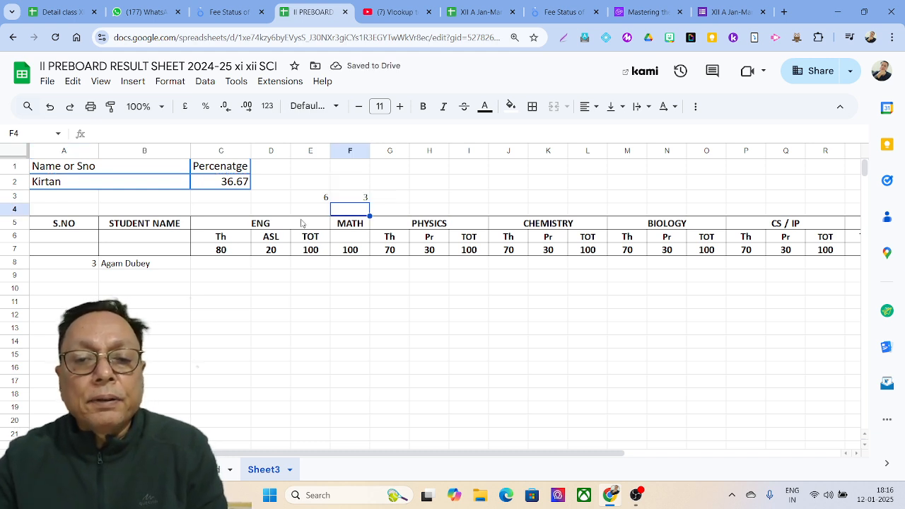
click(346, 198)
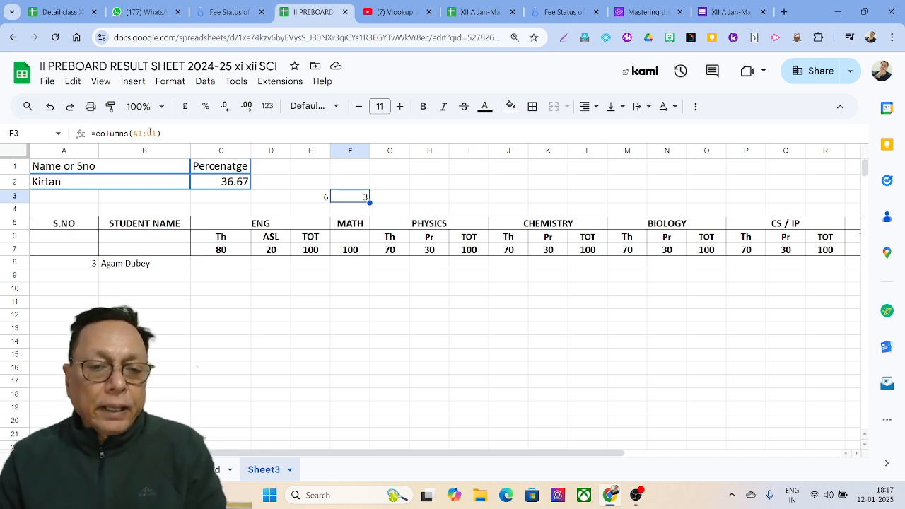
Make the lookup range in B8's VLOOKUP formula absolute as 'Preboard 2'!$A$6:$W$42.
click(132, 265)
click(84, 265)
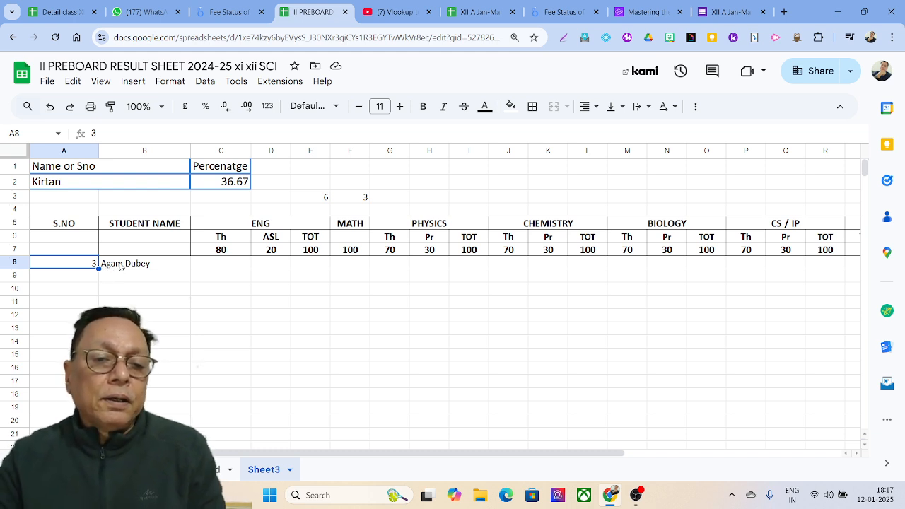
click(121, 268)
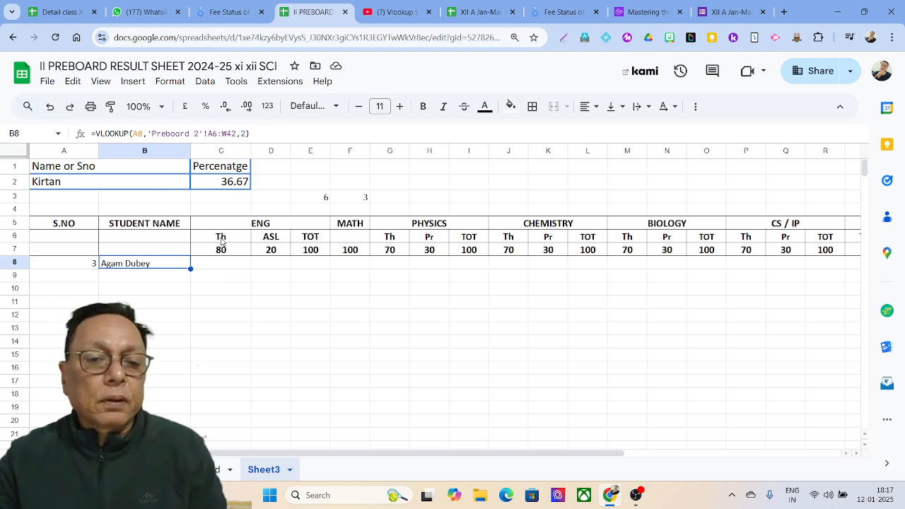
double_click(181, 267)
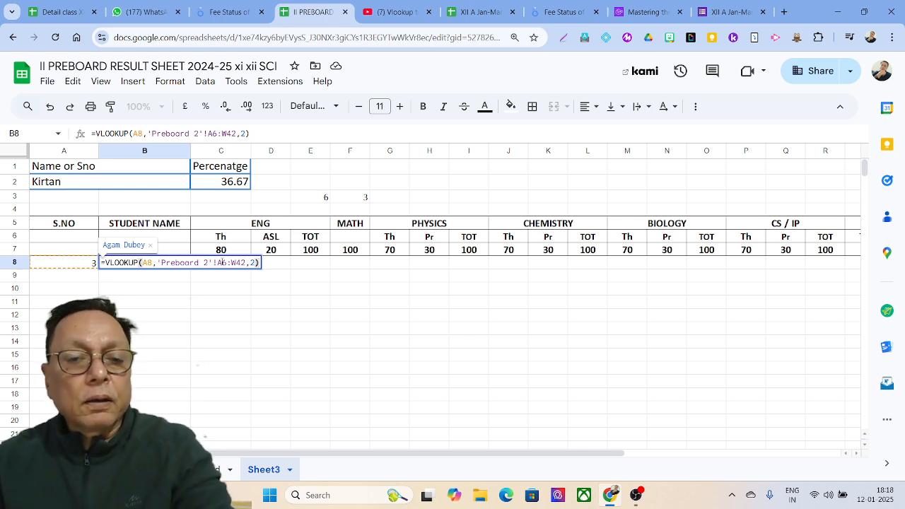
click(221, 262)
key(F4)
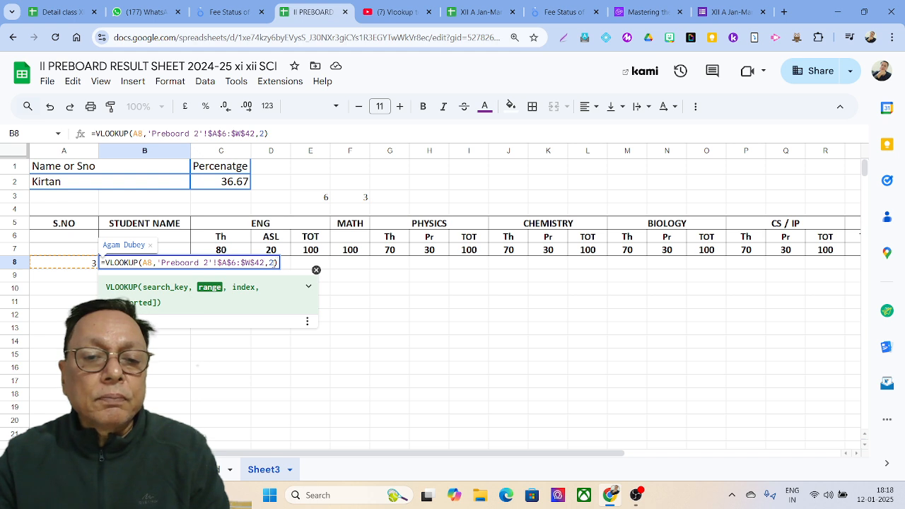
Replace the column index 2 in B8's VLOOKUP formula with the start of a COLUMNS function.
click(274, 263)
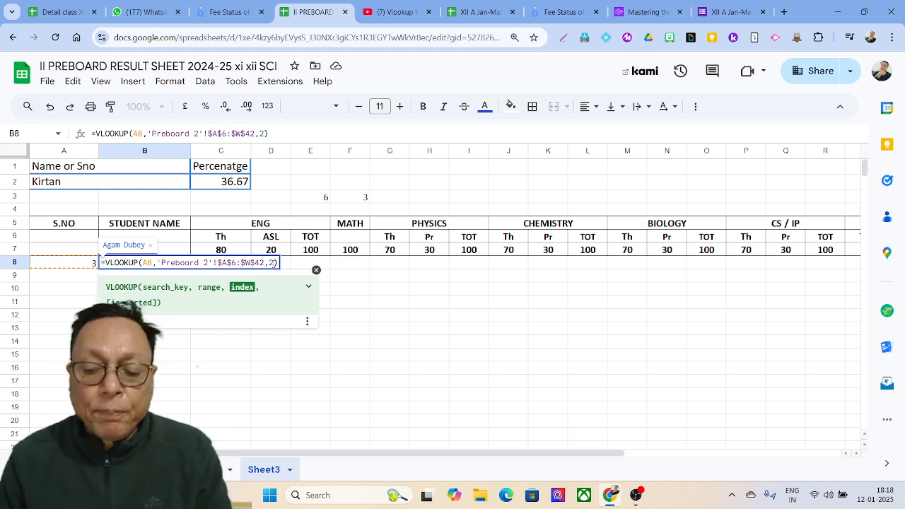
key(BackSpace)
text(co)
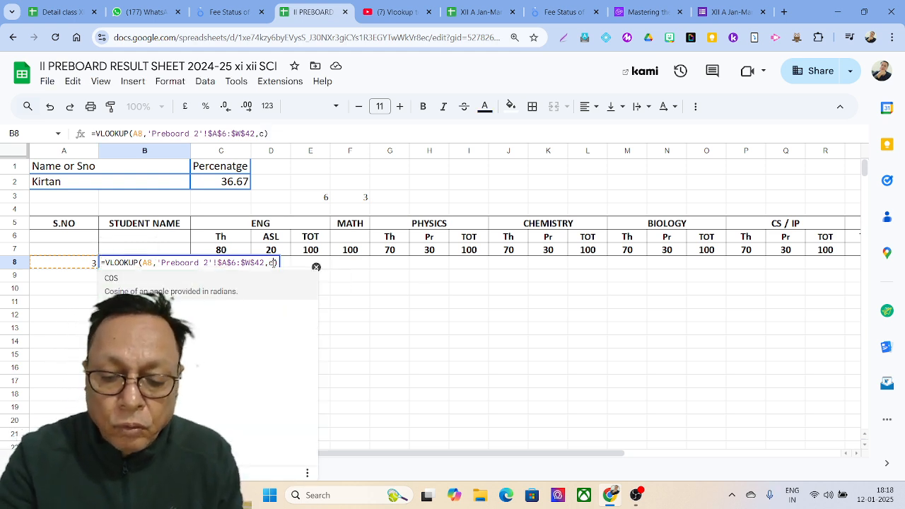
text(lumn)
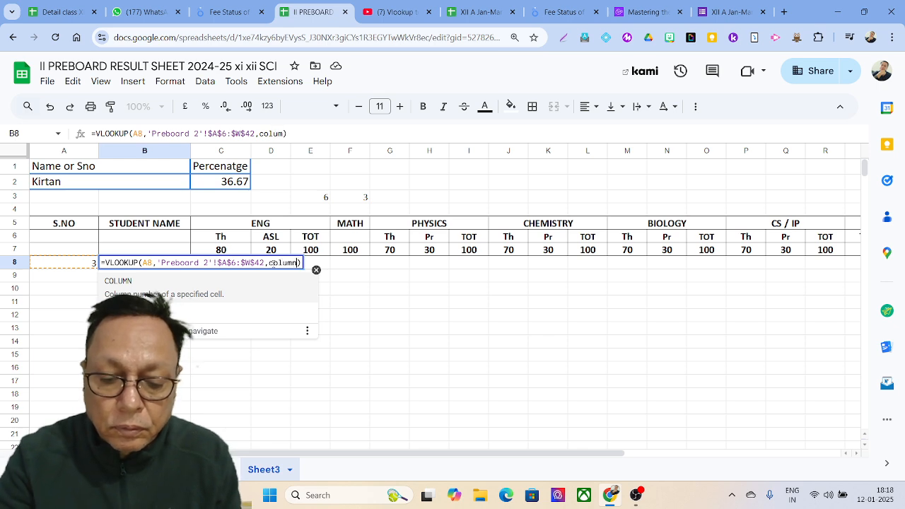
text(s)
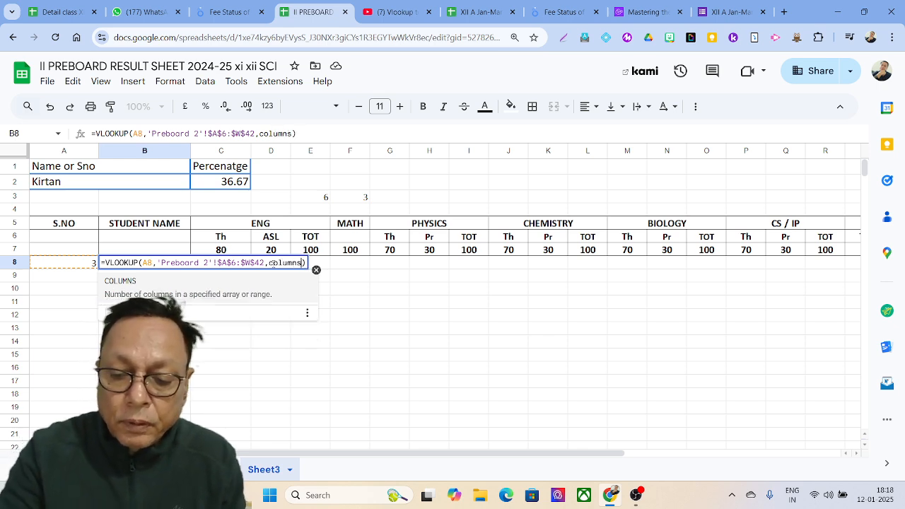
text(()
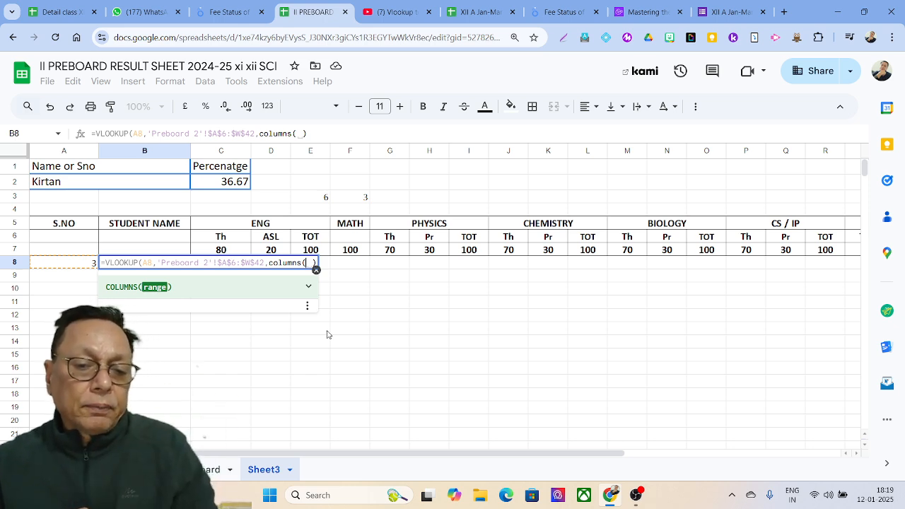
Supply the range B30:W30 from the Preboard 2 sheet as the argument of the COLUMNS function.
click(136, 470)
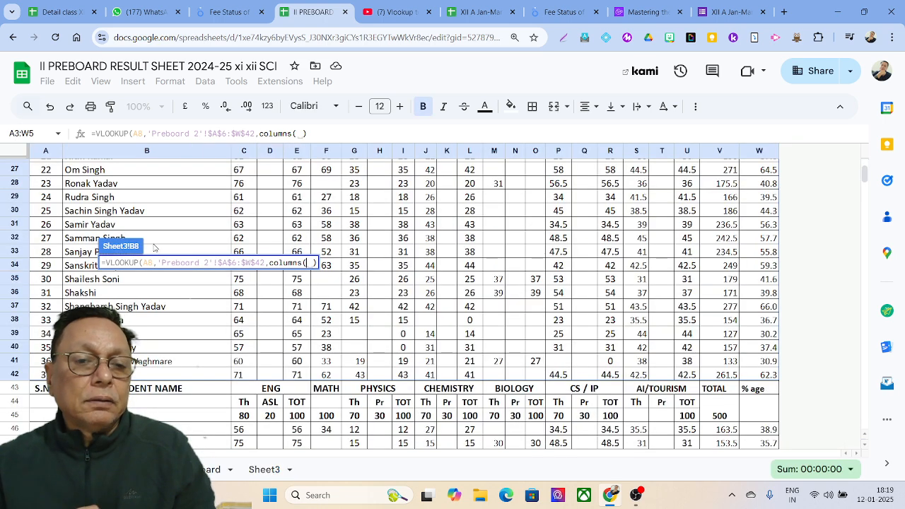
click(85, 214)
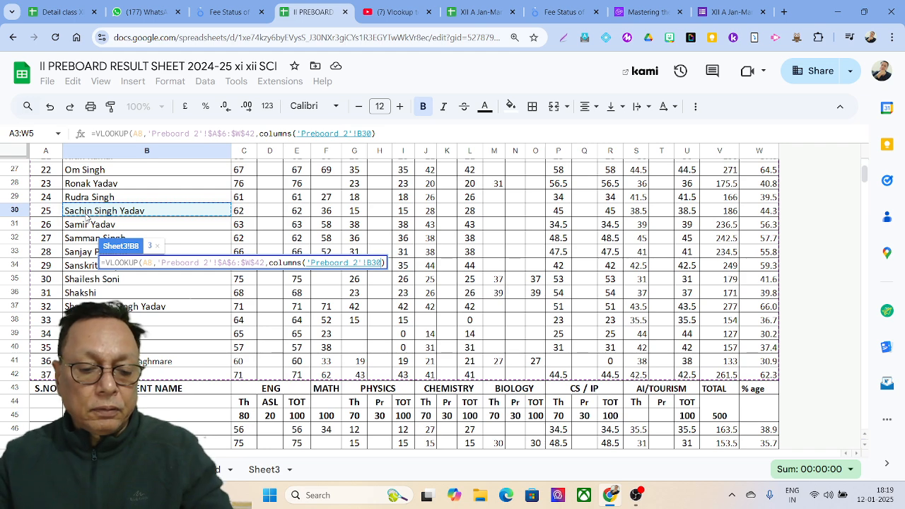
key(shift+Right)
key(shift+Right)
key(shift+Right)
key(shift+Right)
key(shift+Right)
key(shift+Right)
key(shift+Right)
key(shift+Right)
key(shift+Right)
key(shift+Right)
key(shift+Right)
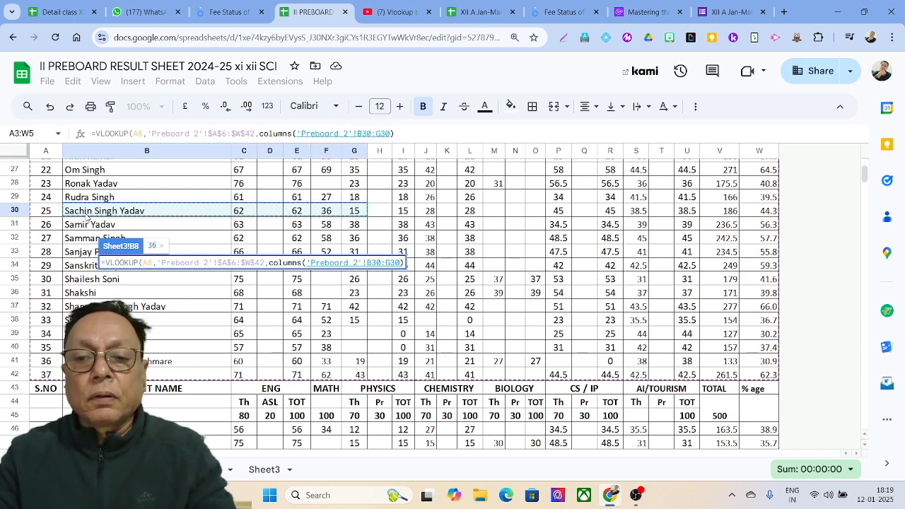
key(shift+Right)
key(shift+Right)
key(shift+Right)
key(shift+Right)
key(shift+Right)
key(shift+Right)
key(shift+Right)
key(shift+Right)
key(shift+Right)
key(shift+Right)
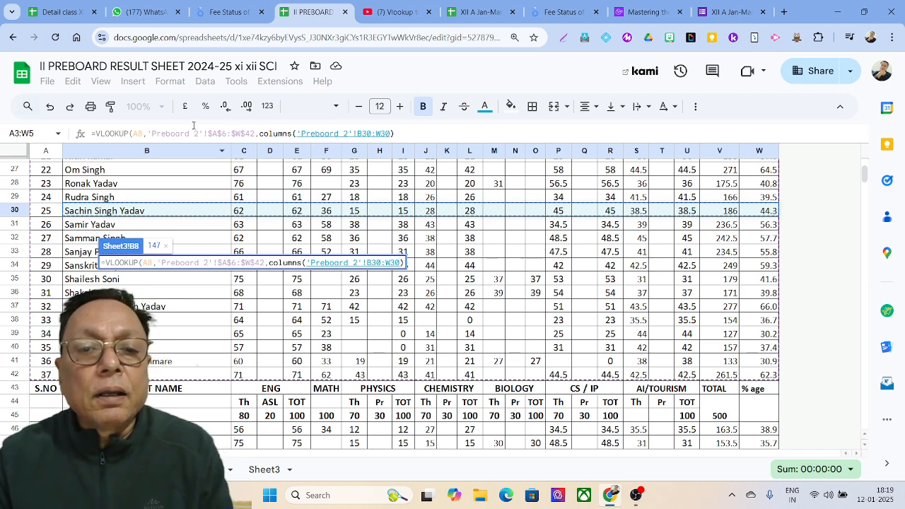
Close the COLUMNS function, add 0 as the VLOOKUP's is_sorted argument, and commit the formula in B8.
click(401, 133)
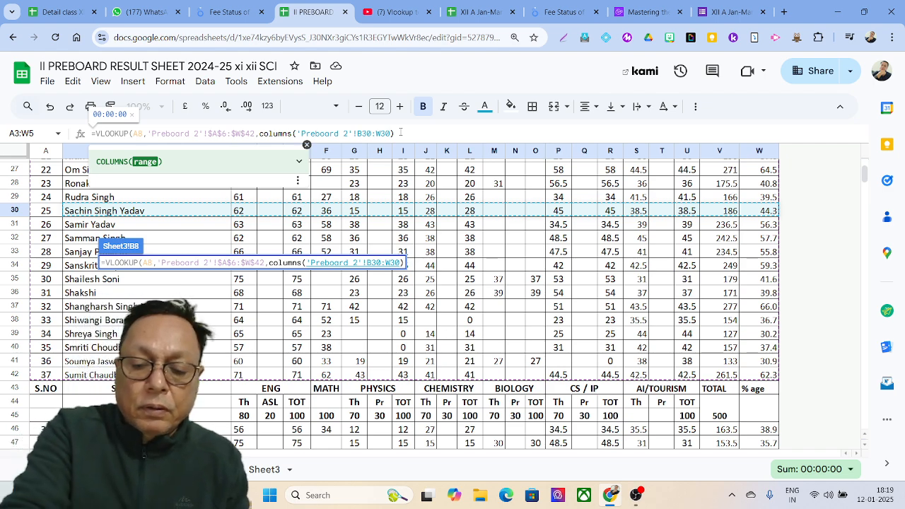
text())
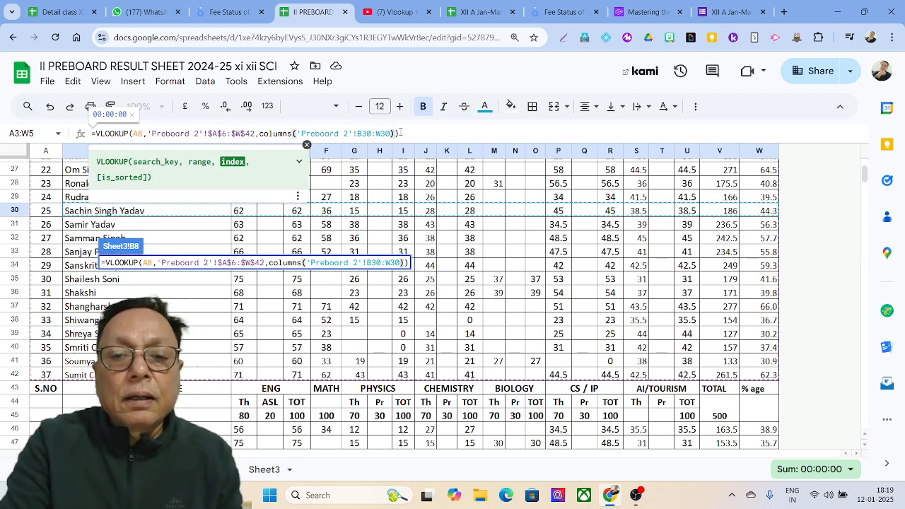
text(,)
key(BackSpace)
text(0)
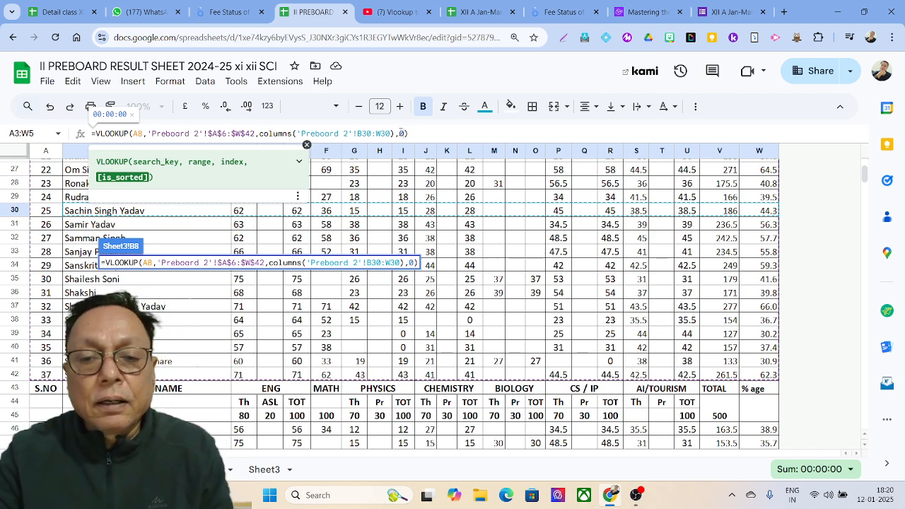
key(Return)
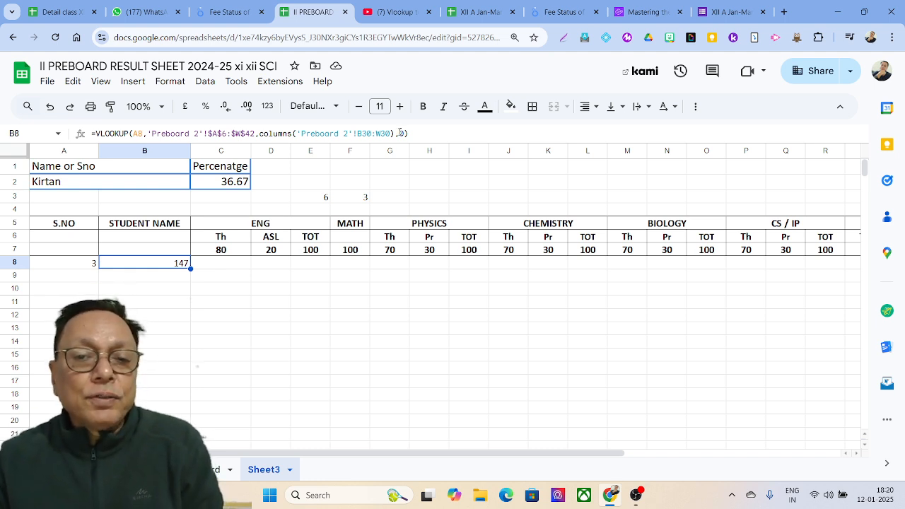
Change the end of the COLUMNS range in B8's formula to C30 and review the stored formula.
double_click(145, 264)
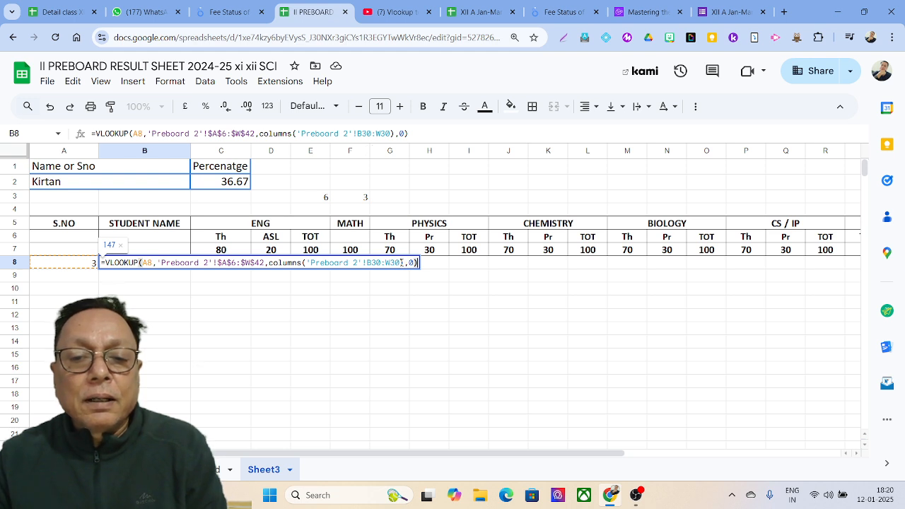
drag(400, 263, 388, 265)
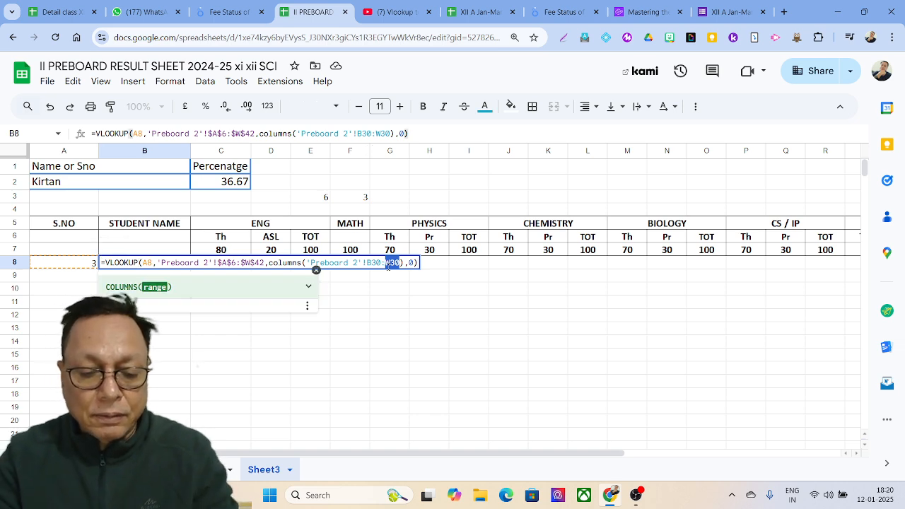
text(C)
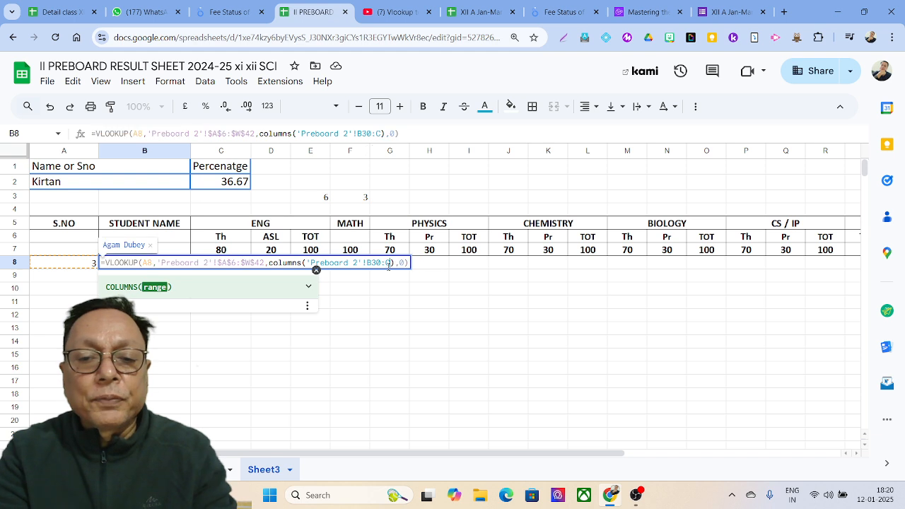
text(30)
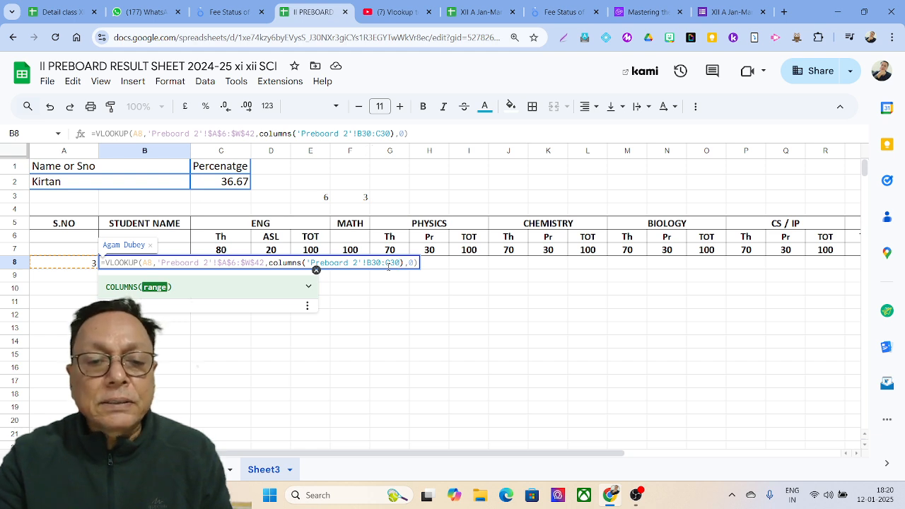
key(Return)
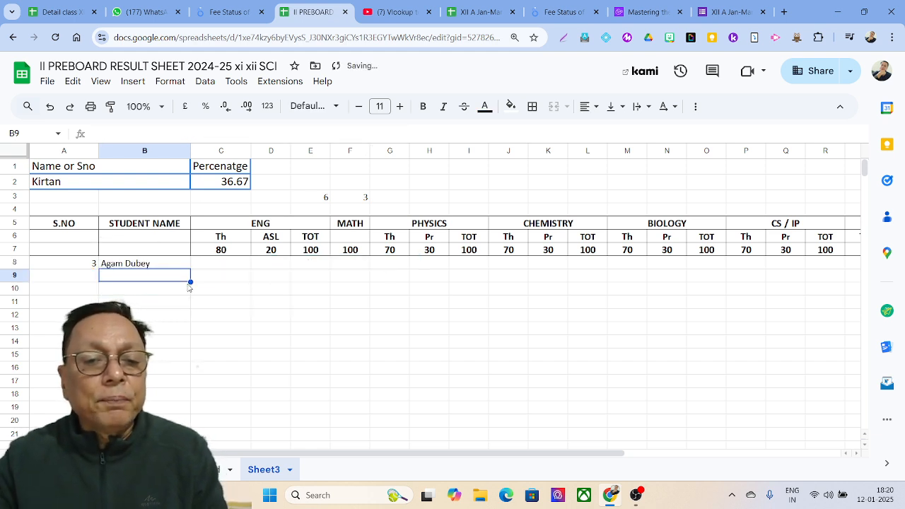
click(140, 266)
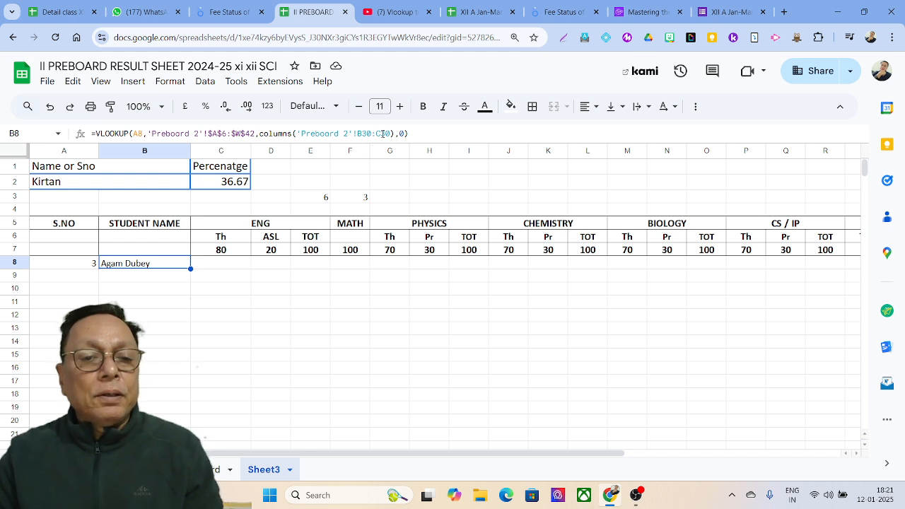
In B8's VLOOKUP formula, lock the search key as $A$8 and change the COLUMNS range to $B$30:C30.
double_click(166, 267)
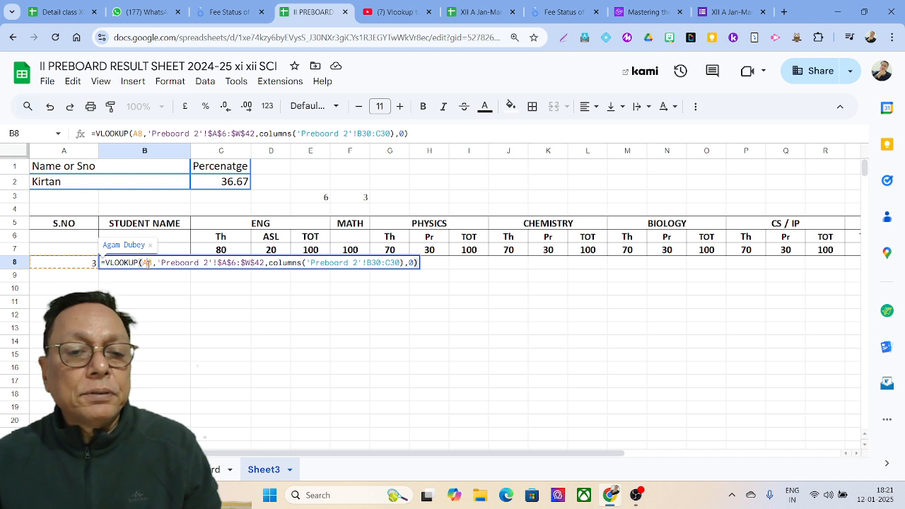
key(F4)
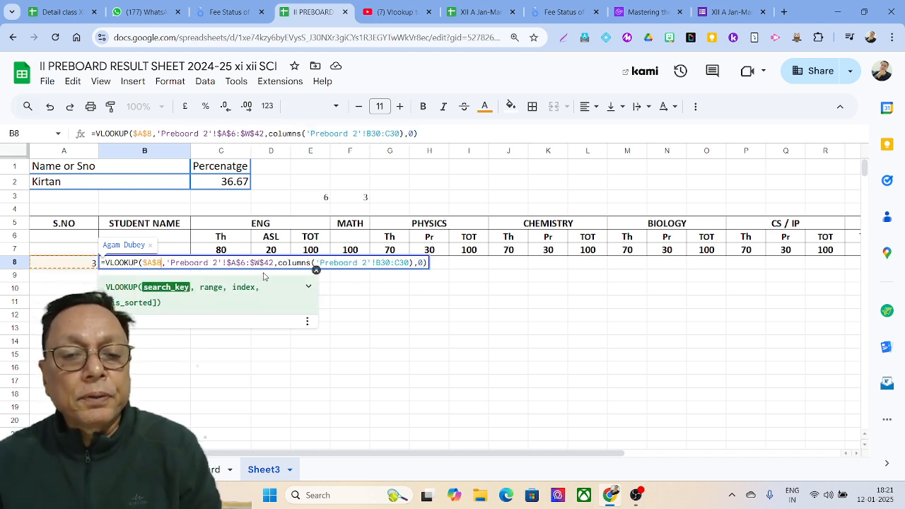
click(386, 262)
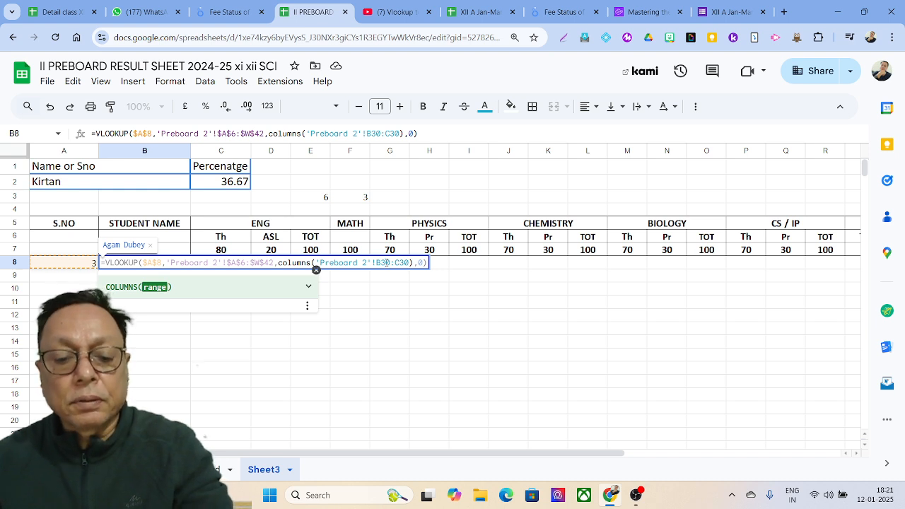
key(F4)
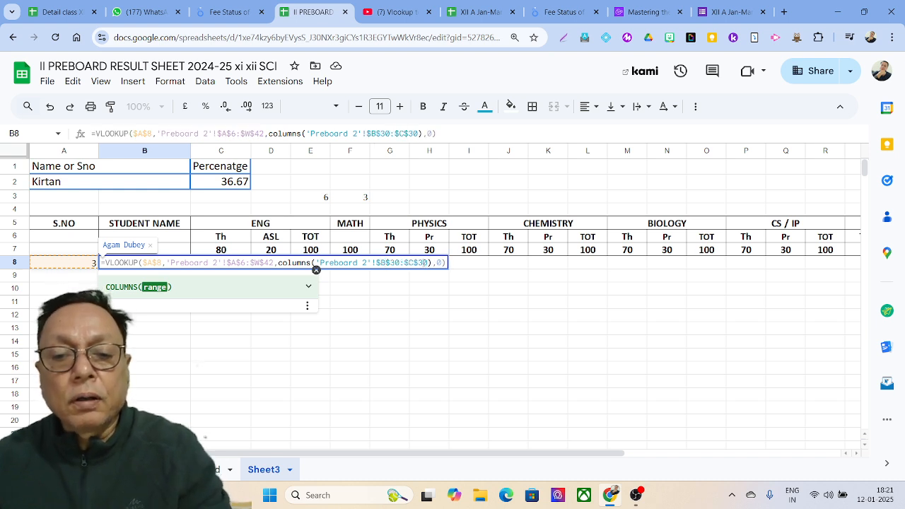
click(408, 263)
key(BackSpace)
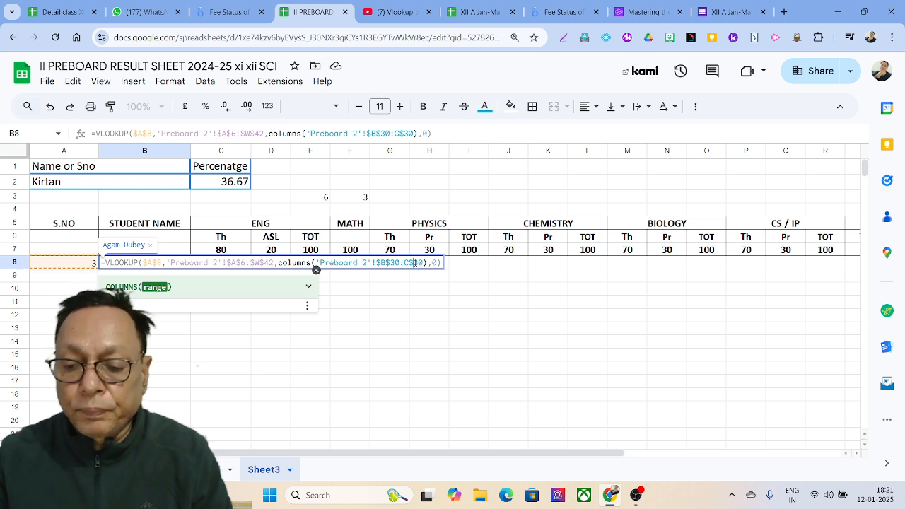
click(415, 263)
key(BackSpace)
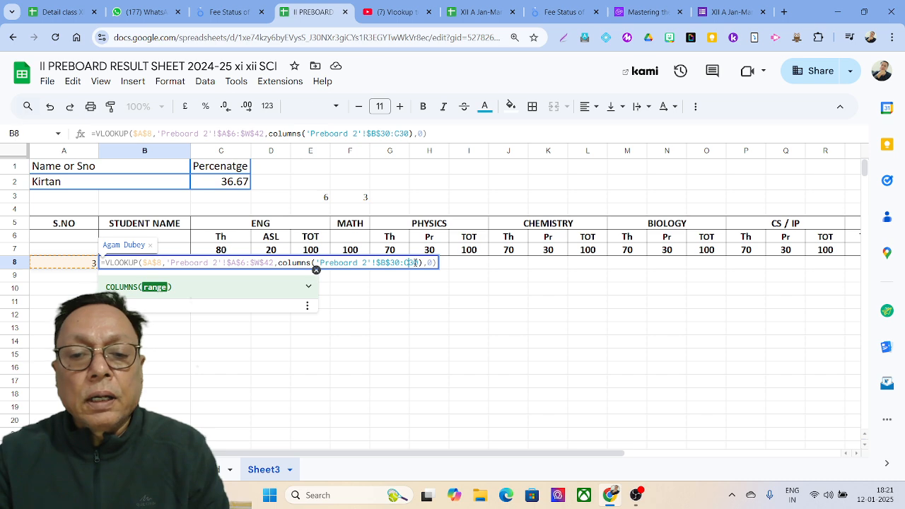
key(Return)
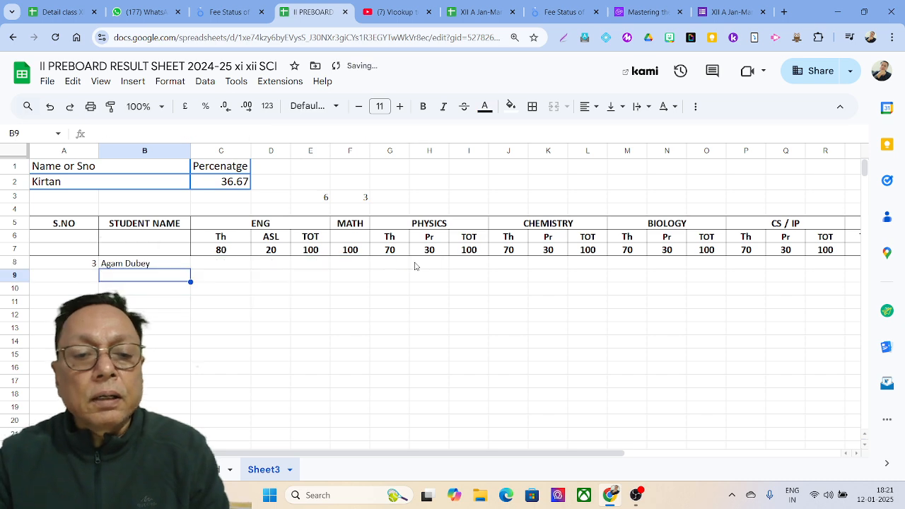
Copy the VLOOKUP formula from B8 across the rest of the student's row, C8:W8.
click(186, 265)
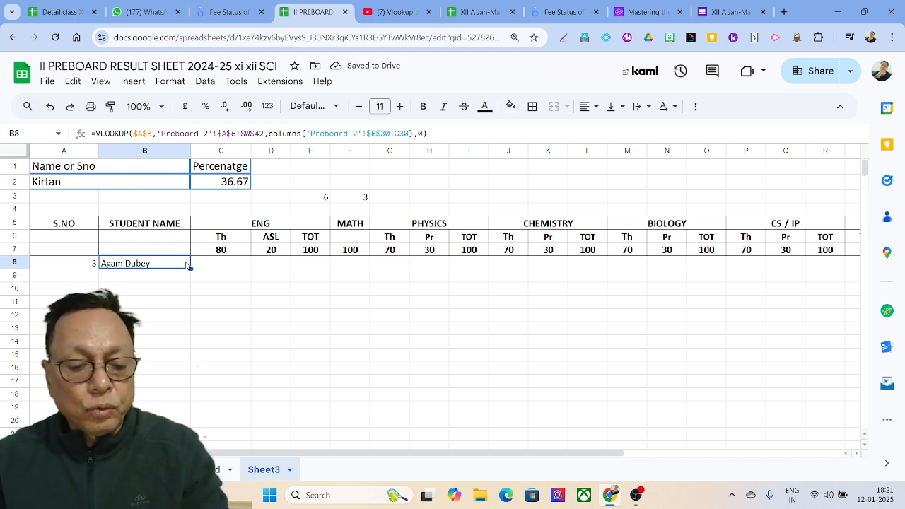
key(ctrl+c)
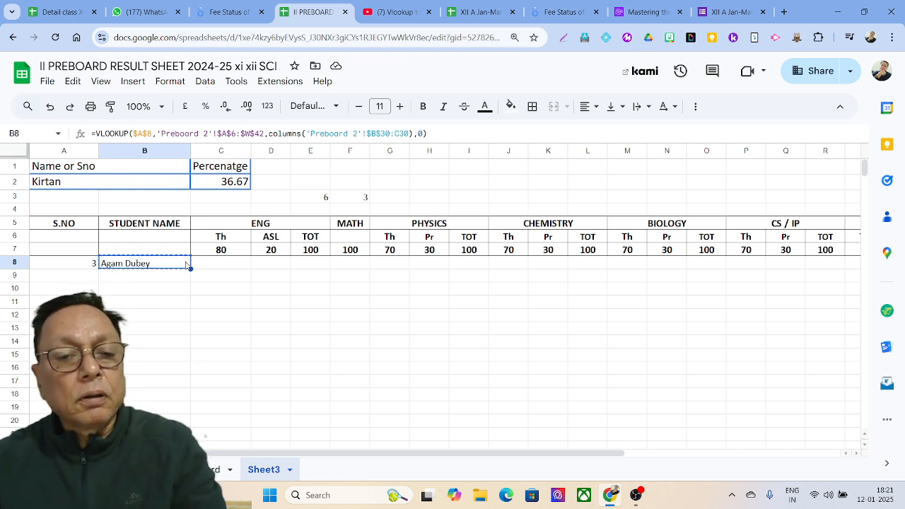
click(204, 267)
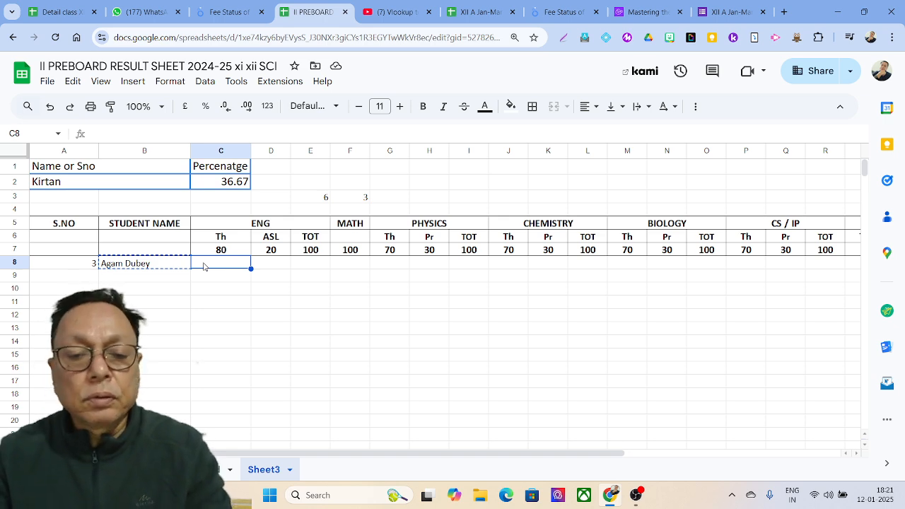
key(shift+Right)
key(shift+Right)
key(shift+Right)
key(shift+Right)
key(shift+Right)
key(shift+Right)
key(shift+Right)
key(shift+Right)
key(shift+Right)
key(shift+Right)
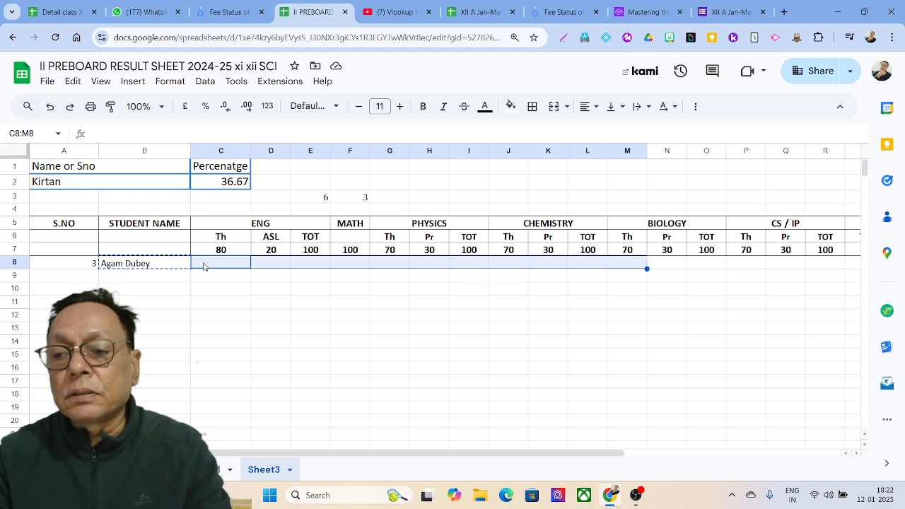
key(shift+Right)
key(shift+Right)
key(shift+Right)
key(shift+Right)
key(shift+Right)
key(shift+Right)
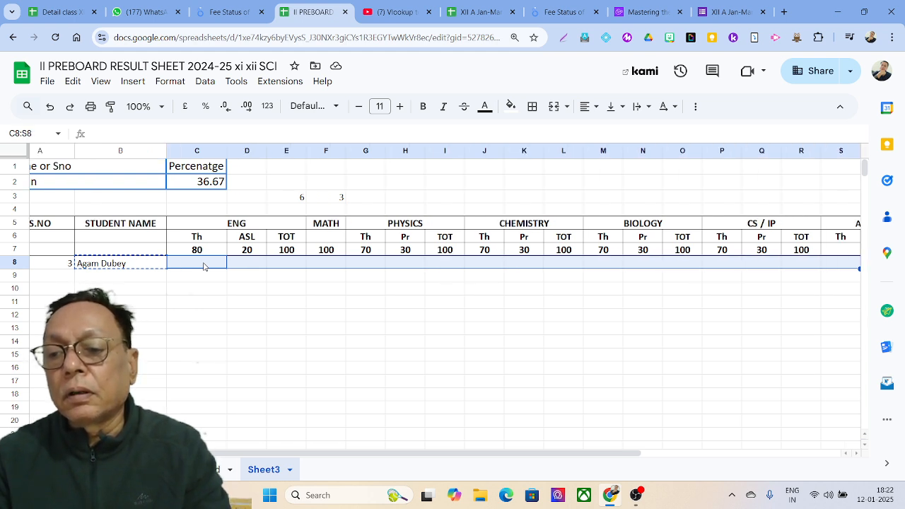
key(shift+Right)
key(shift+Right)
key(shift+Right)
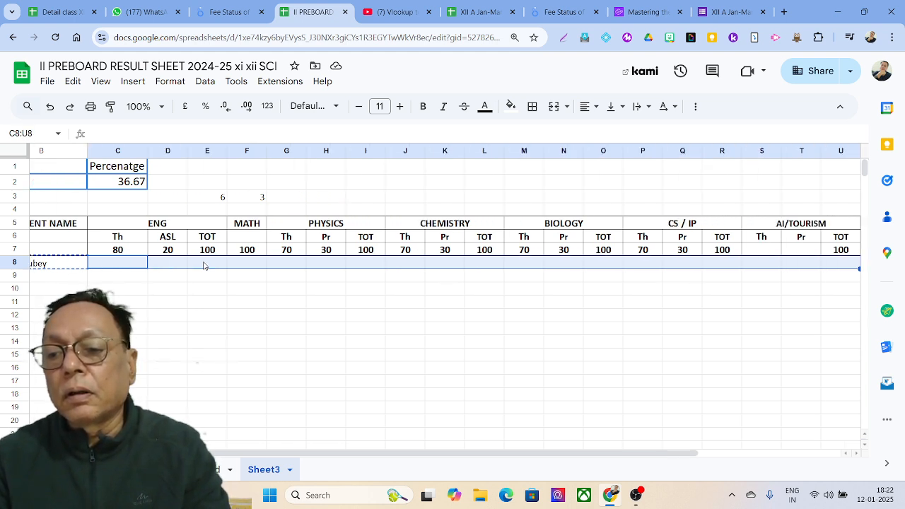
key(shift+Right)
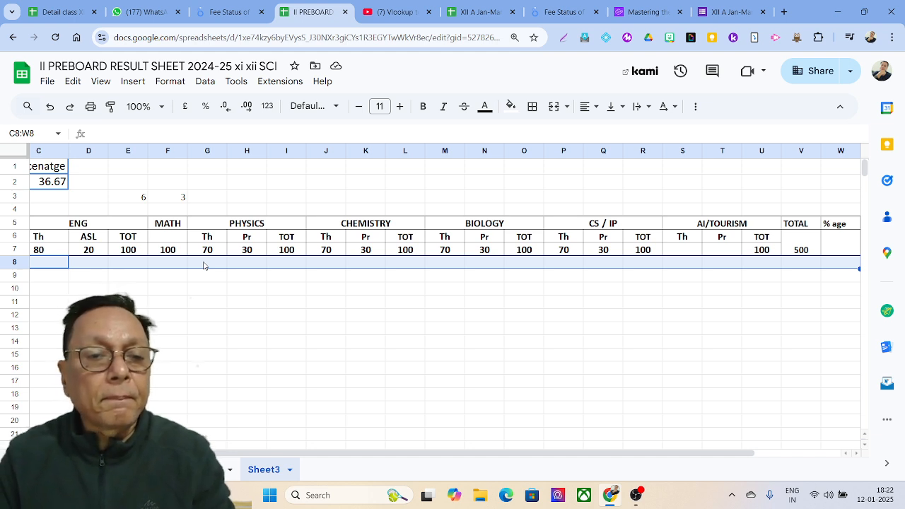
key(ctrl+v)
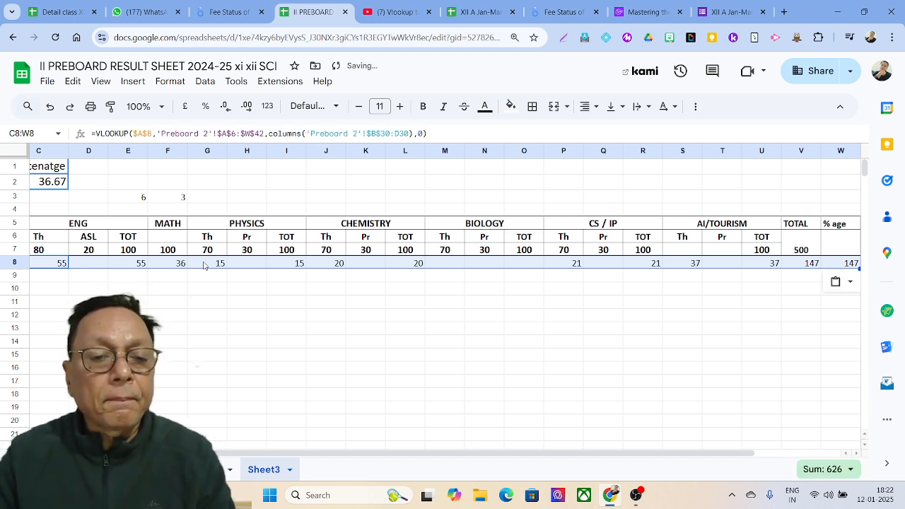
Test the lookup row by entering serial number 4 and finally 6 in A8.
drag(231, 455, 100, 456)
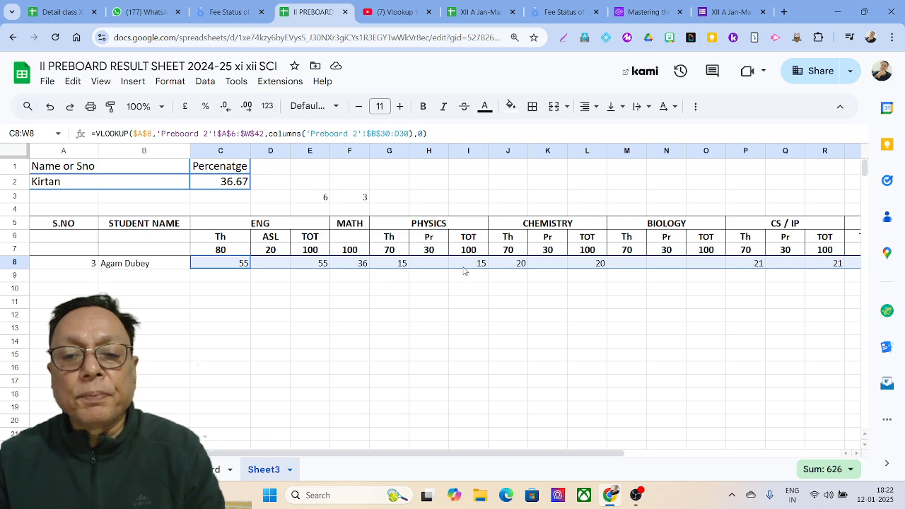
click(122, 269)
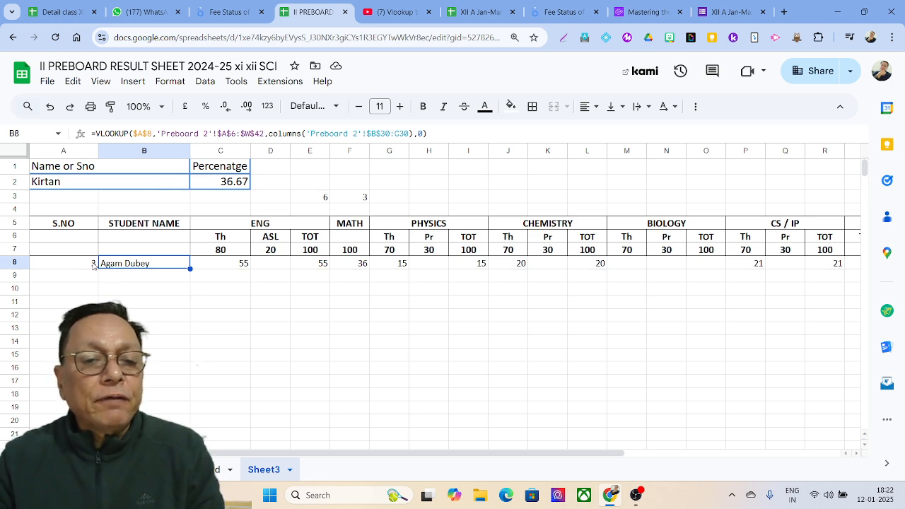
click(92, 265)
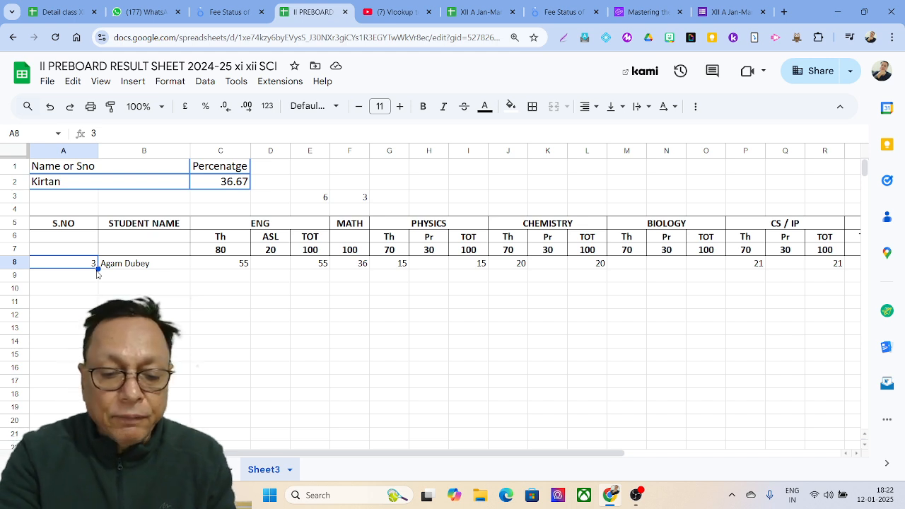
text(4)
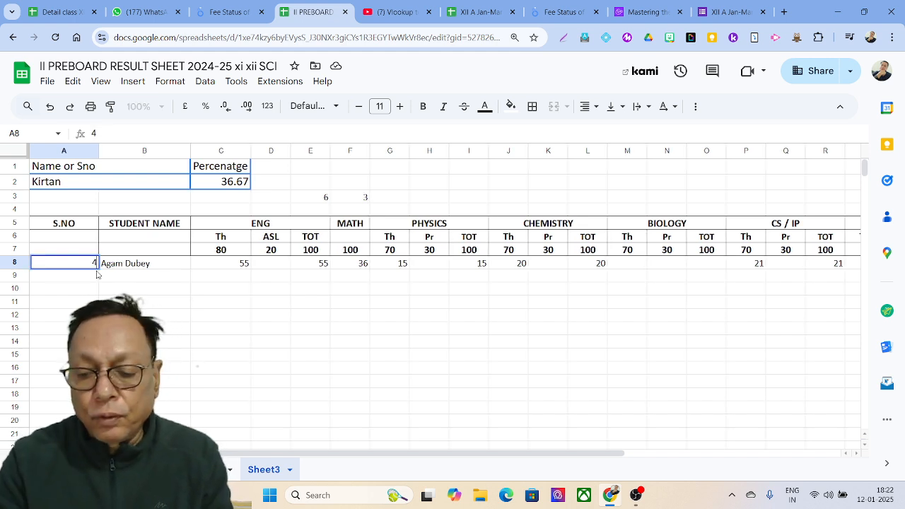
key(Tab)
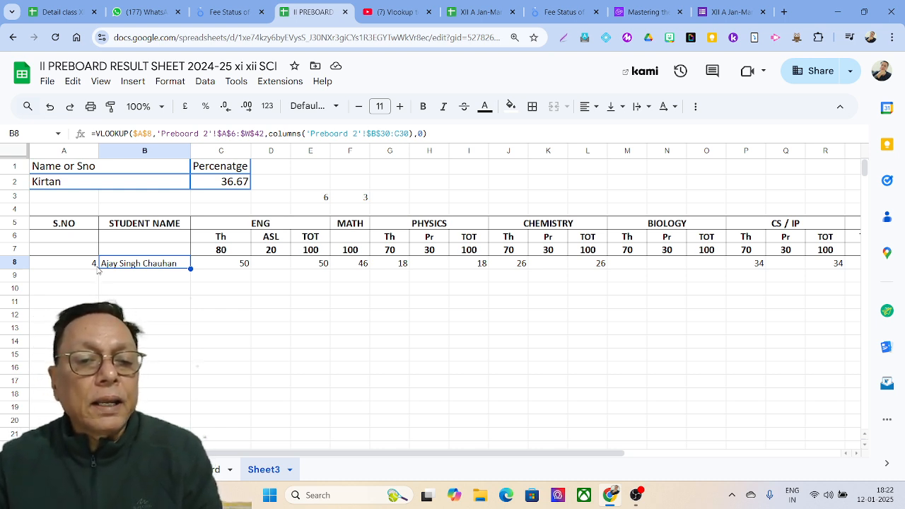
click(97, 267)
text(6)
key(Tab)
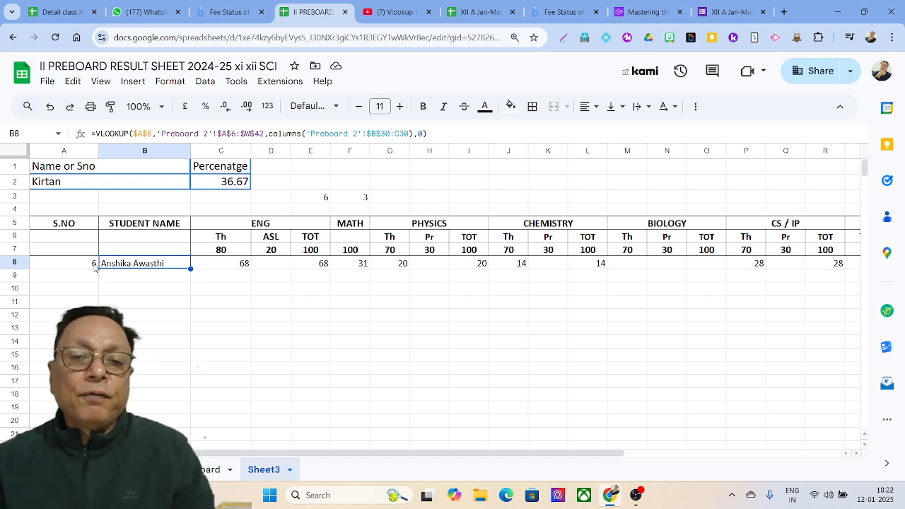
Highlight the COLUMNS function name in B8's formula and enlarge the page to 150% for review.
click(303, 136)
drag(302, 135, 268, 134)
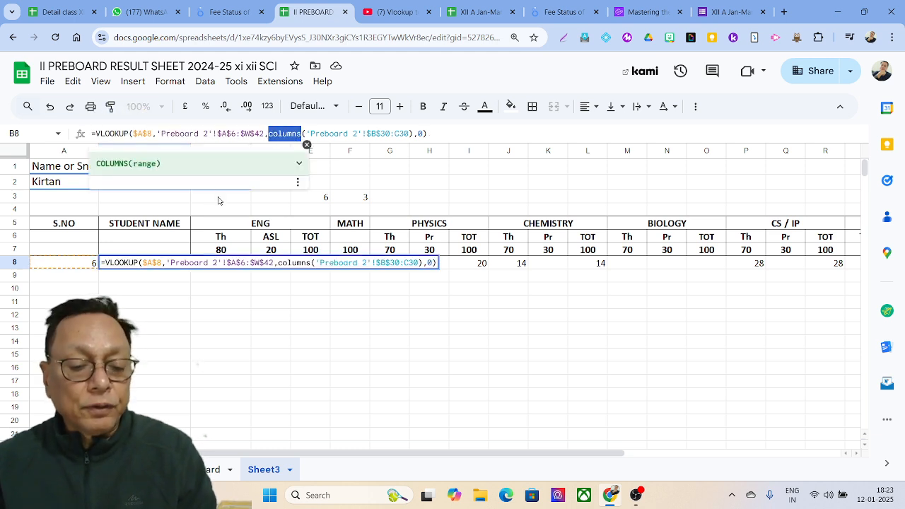
key(ctrl+plus)
key(ctrl+plus)
key(ctrl+plus)
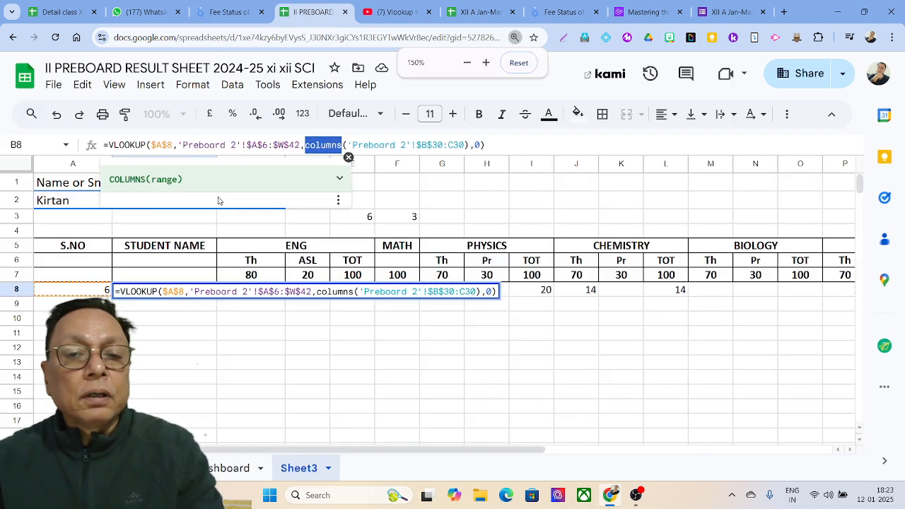